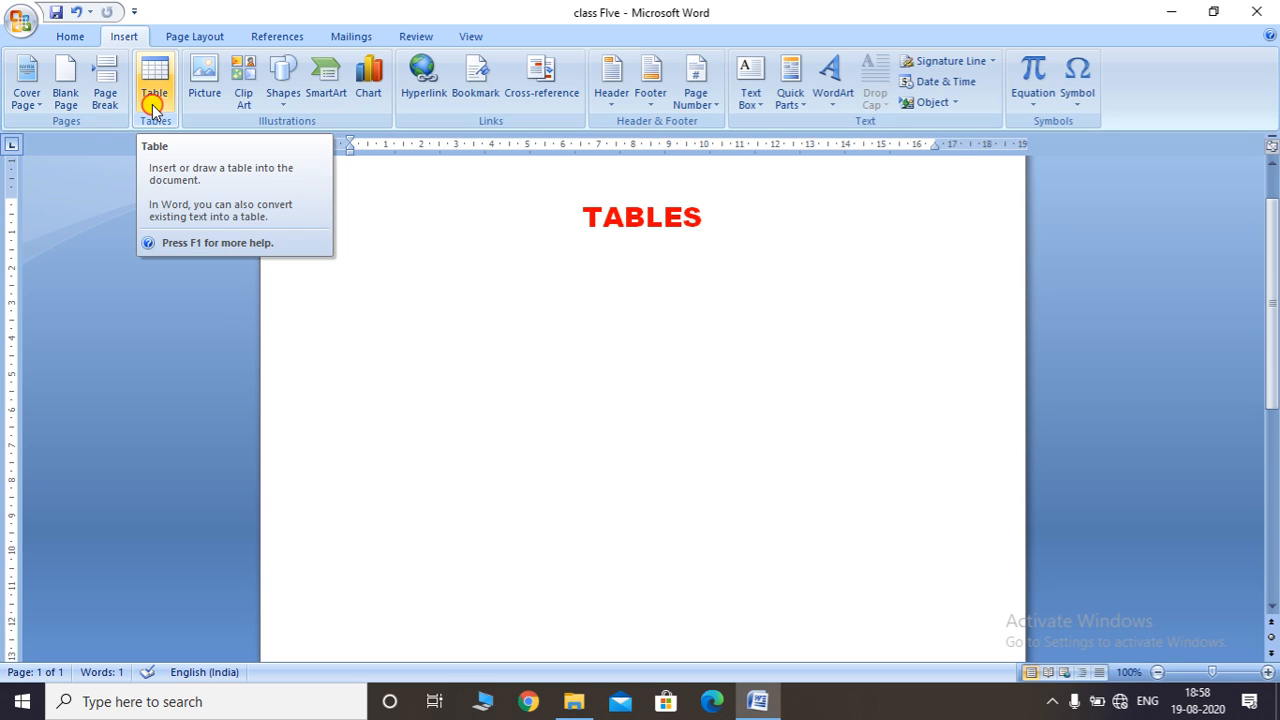
Step: Insert a table with six columns and six rows below the TABLES heading
left_click(153, 108)
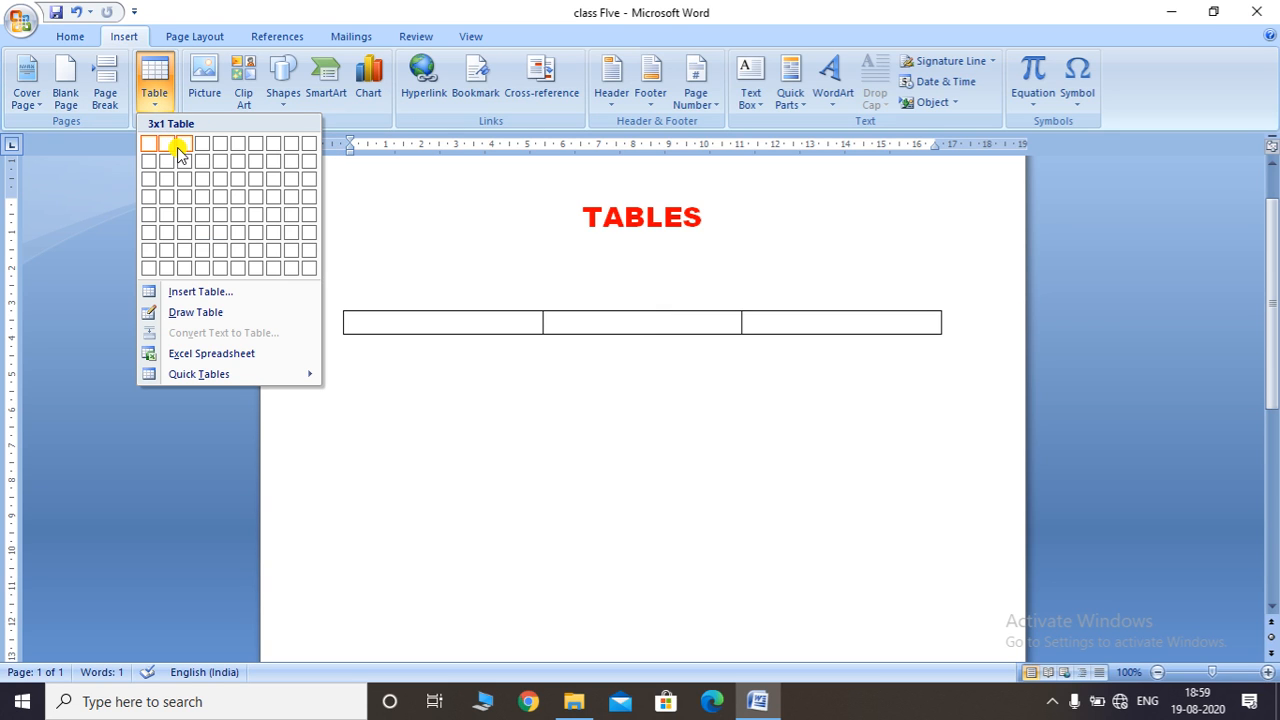
left_click(237, 233)
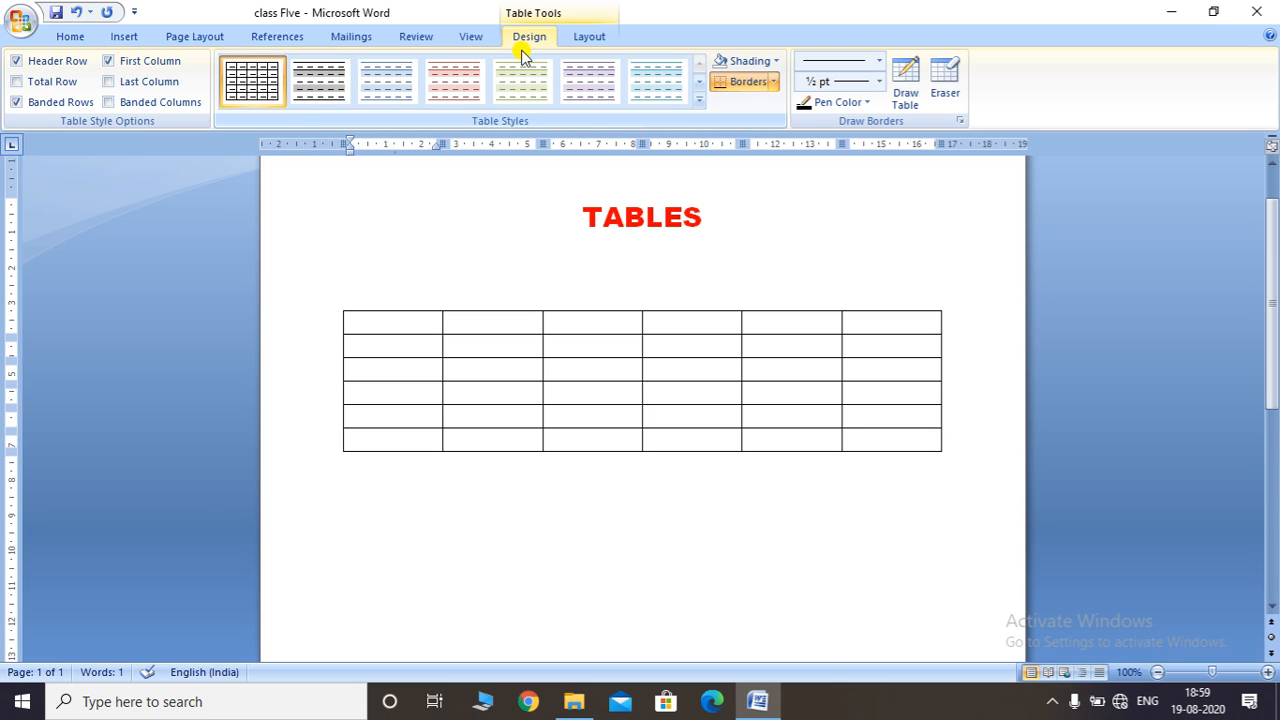
left_click(585, 42)
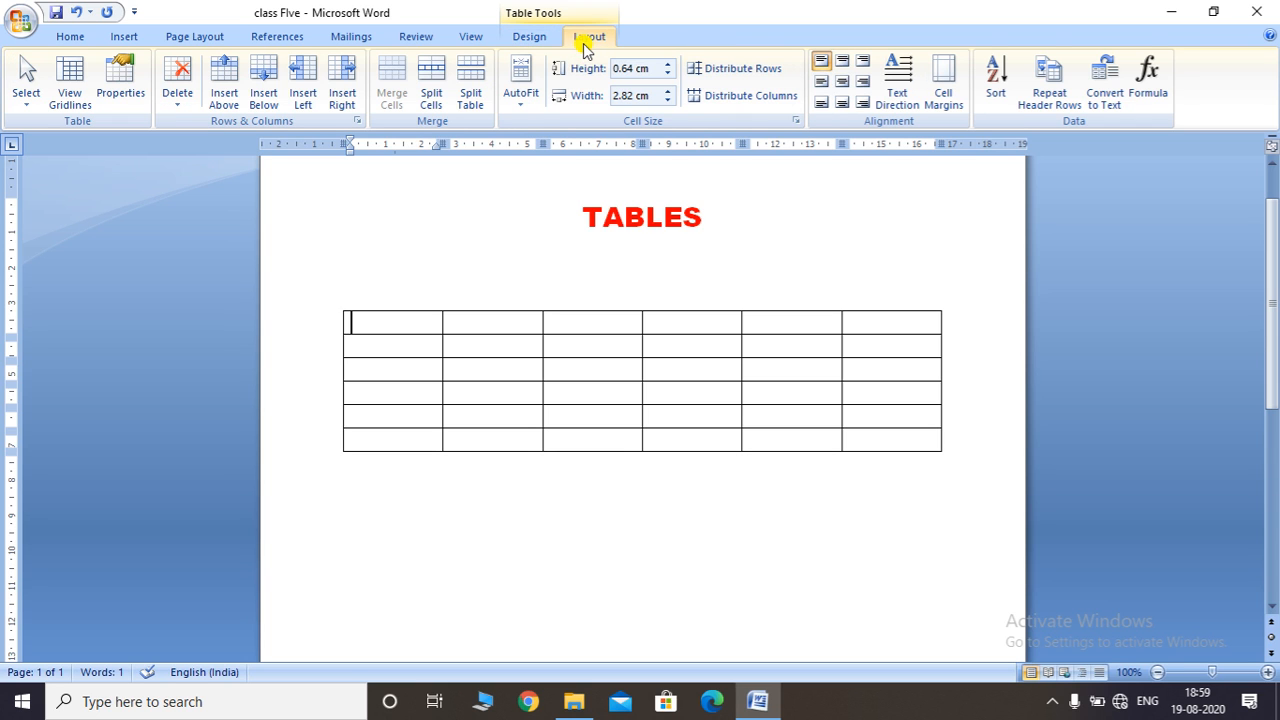
left_click(531, 42)
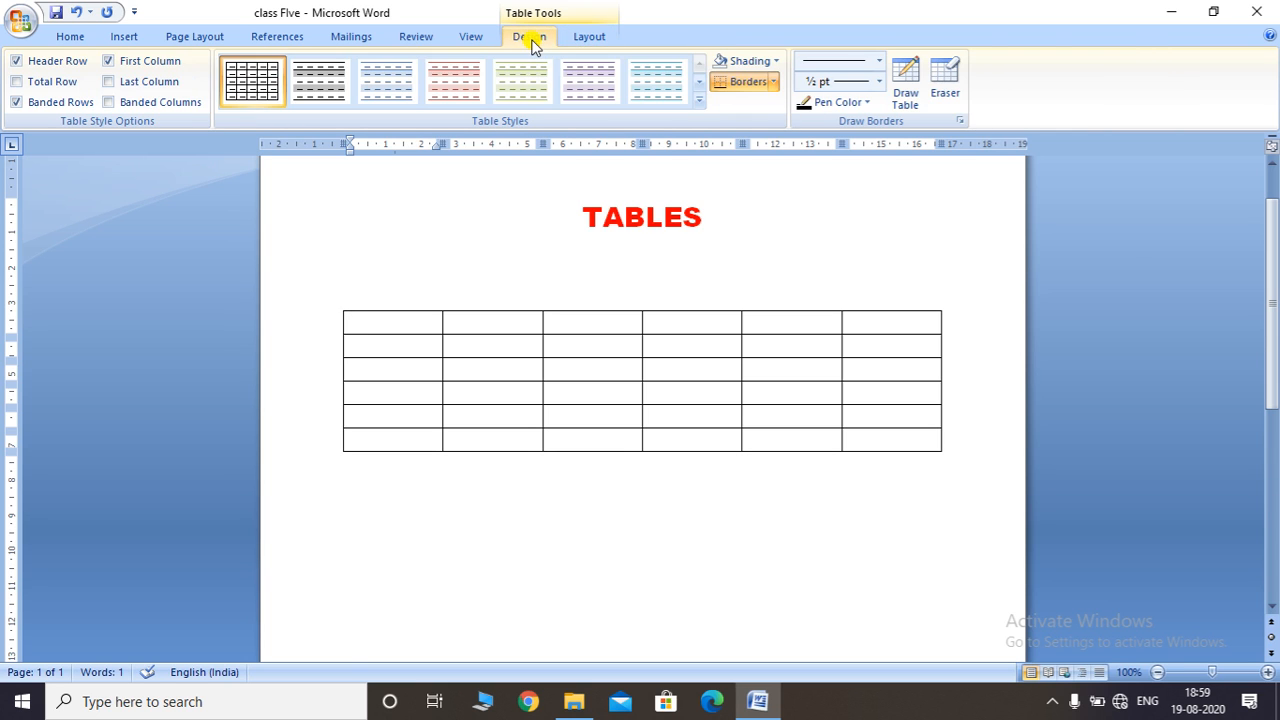
left_click(588, 38)
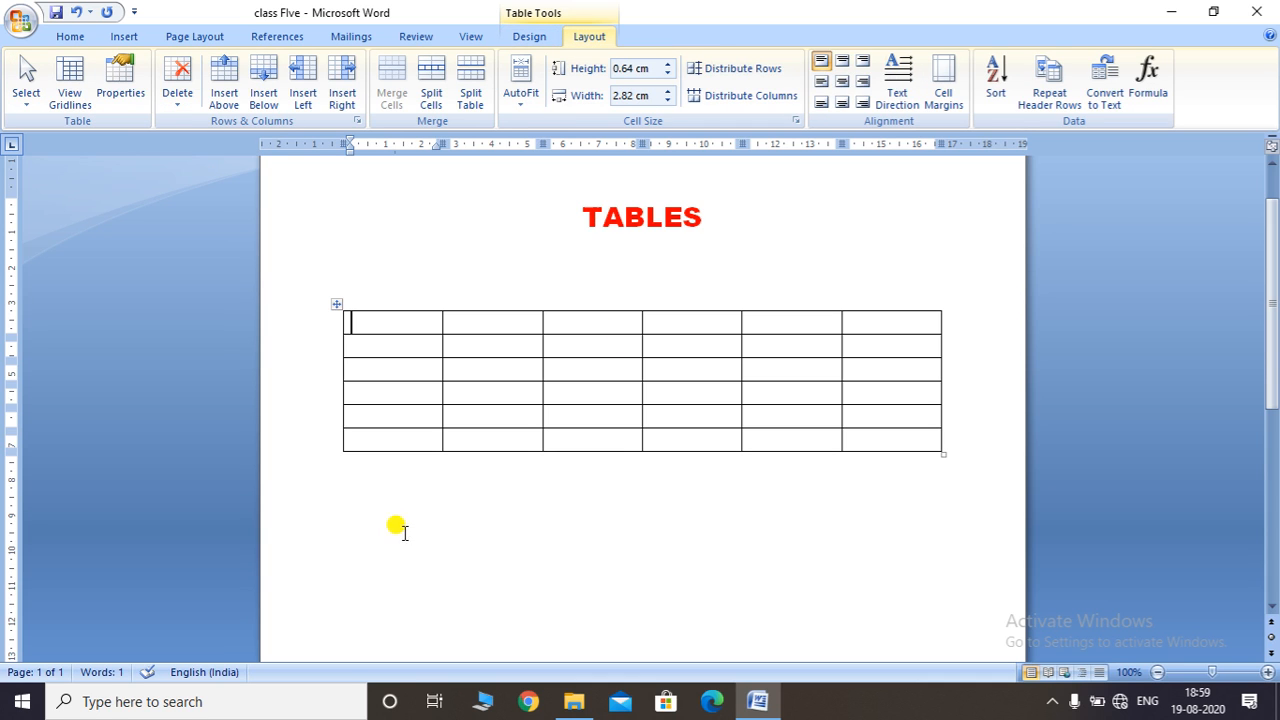
Step: Insert a second table with five columns and eight rows below the first, using the Insert Table dialog
left_click(389, 507)
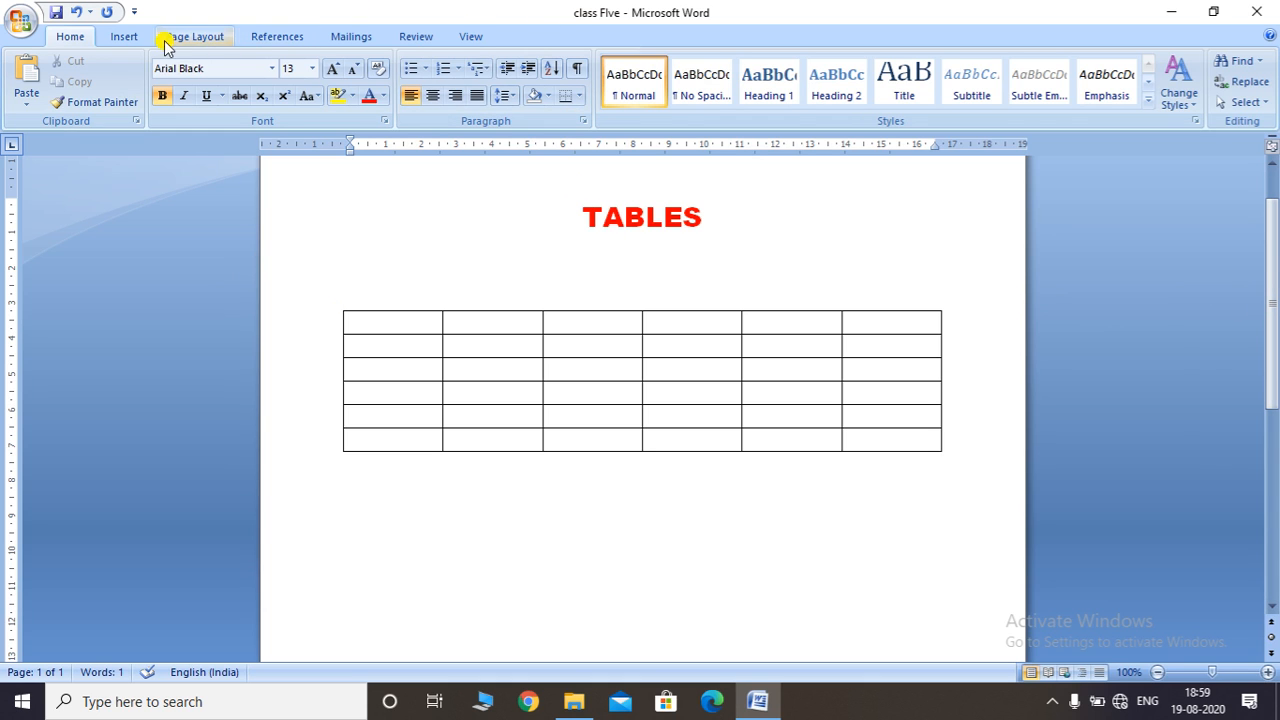
left_click(123, 37)
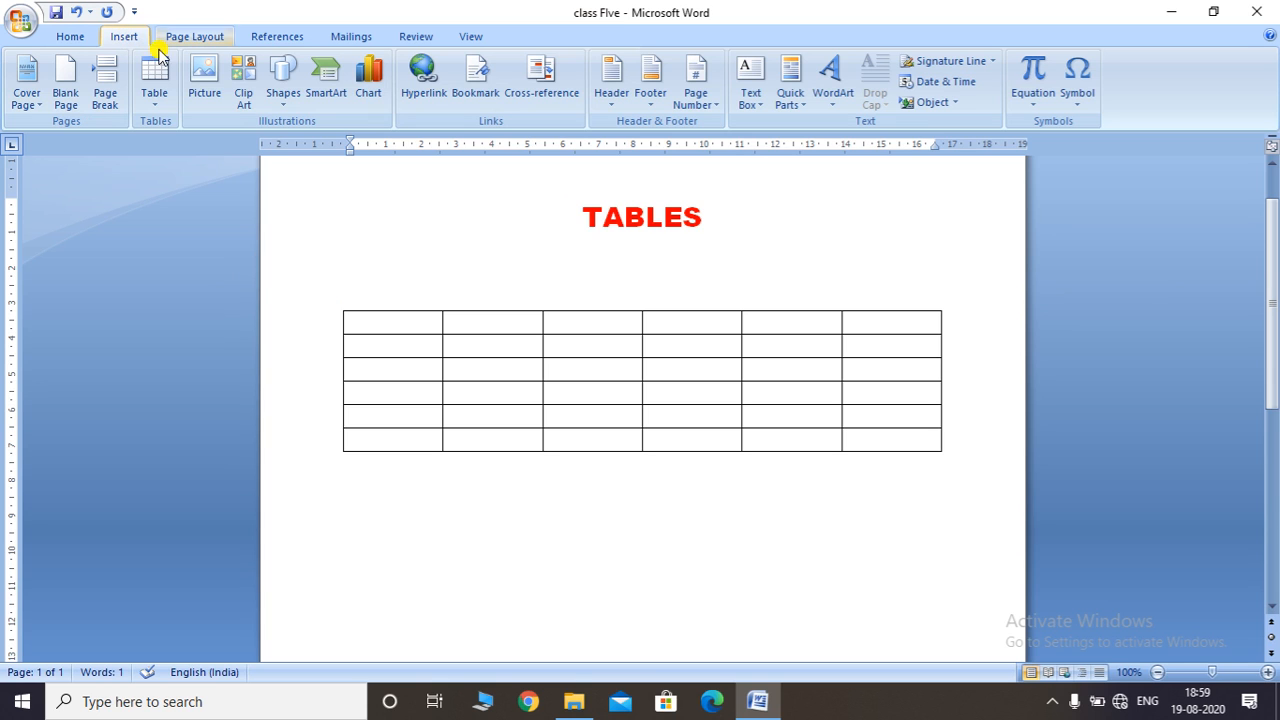
left_click(160, 101)
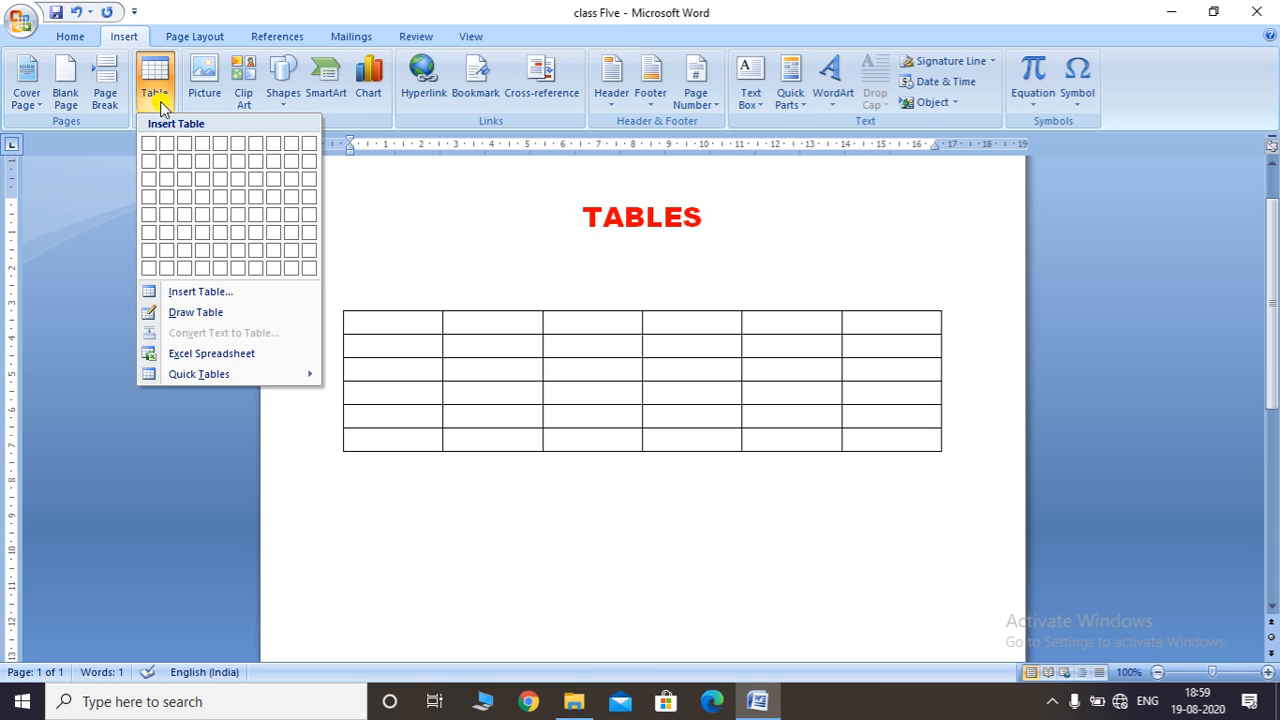
left_click(189, 297)
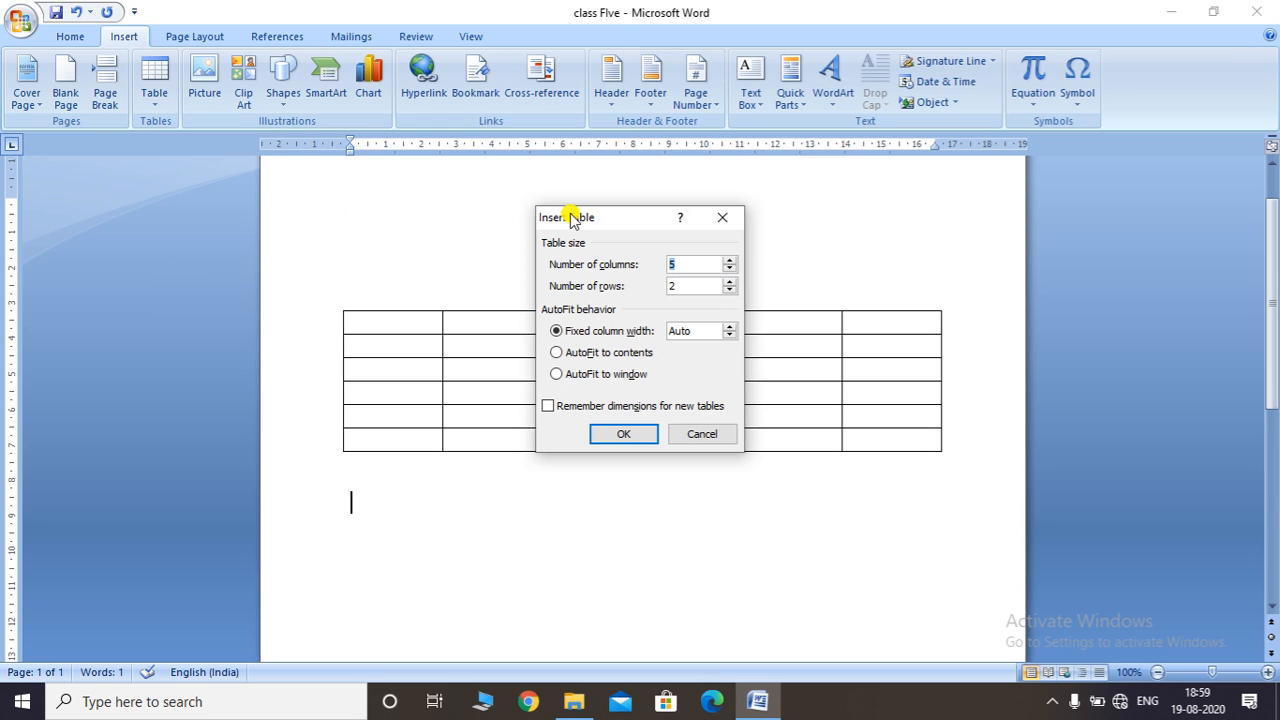
left_click(731, 282)
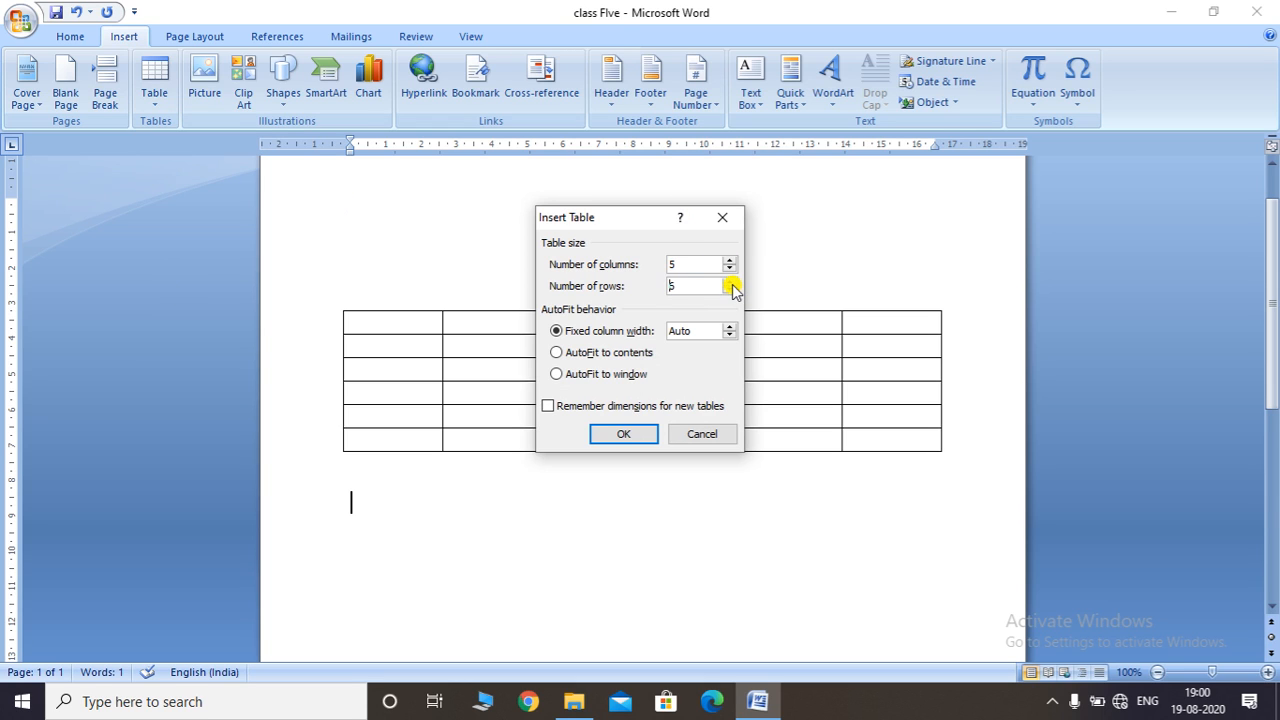
left_click(648, 438)
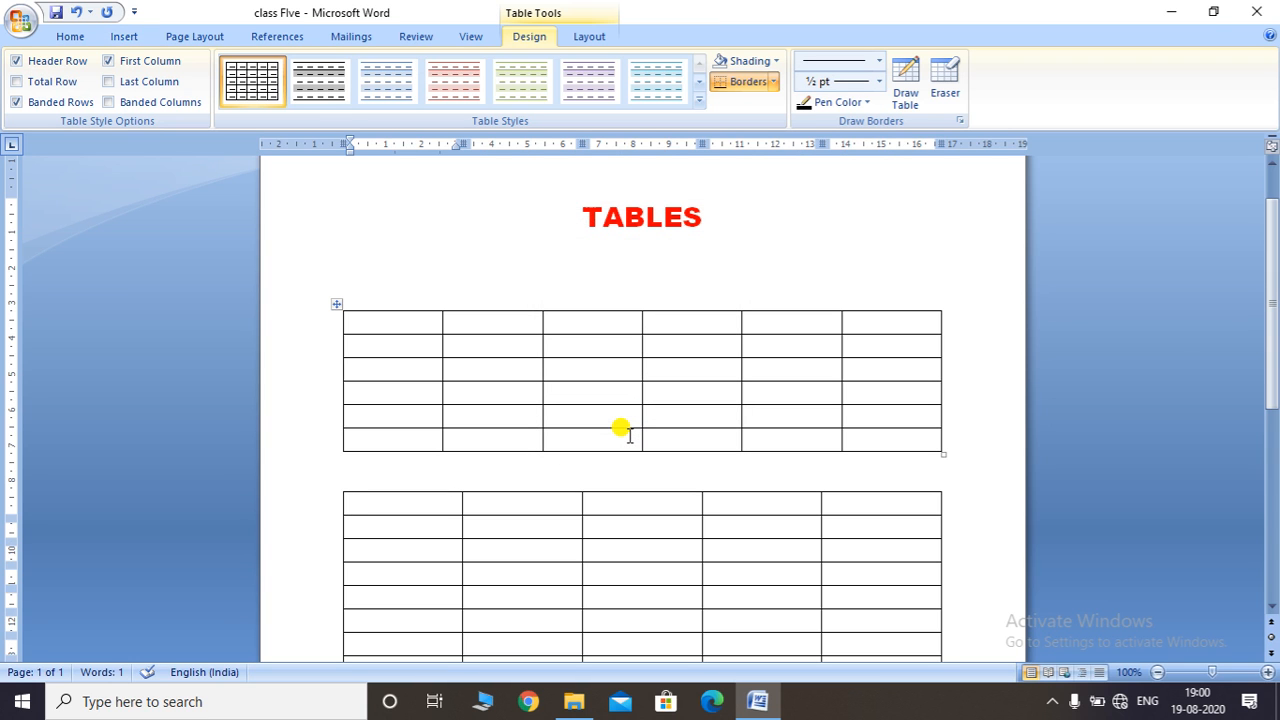
Step: Enter the headings NAME and ROLL NO in the first two cells of the second table's top row
left_click_drag(1271, 294, 1271, 357)
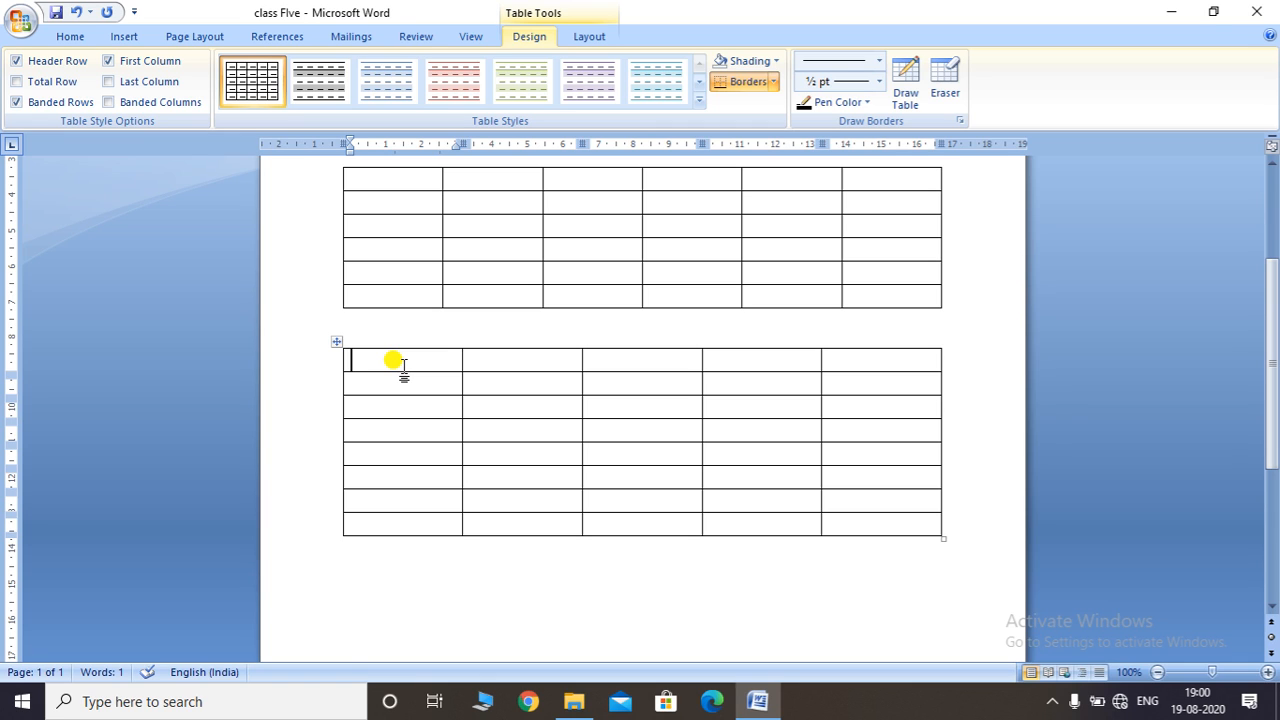
type("NAME")
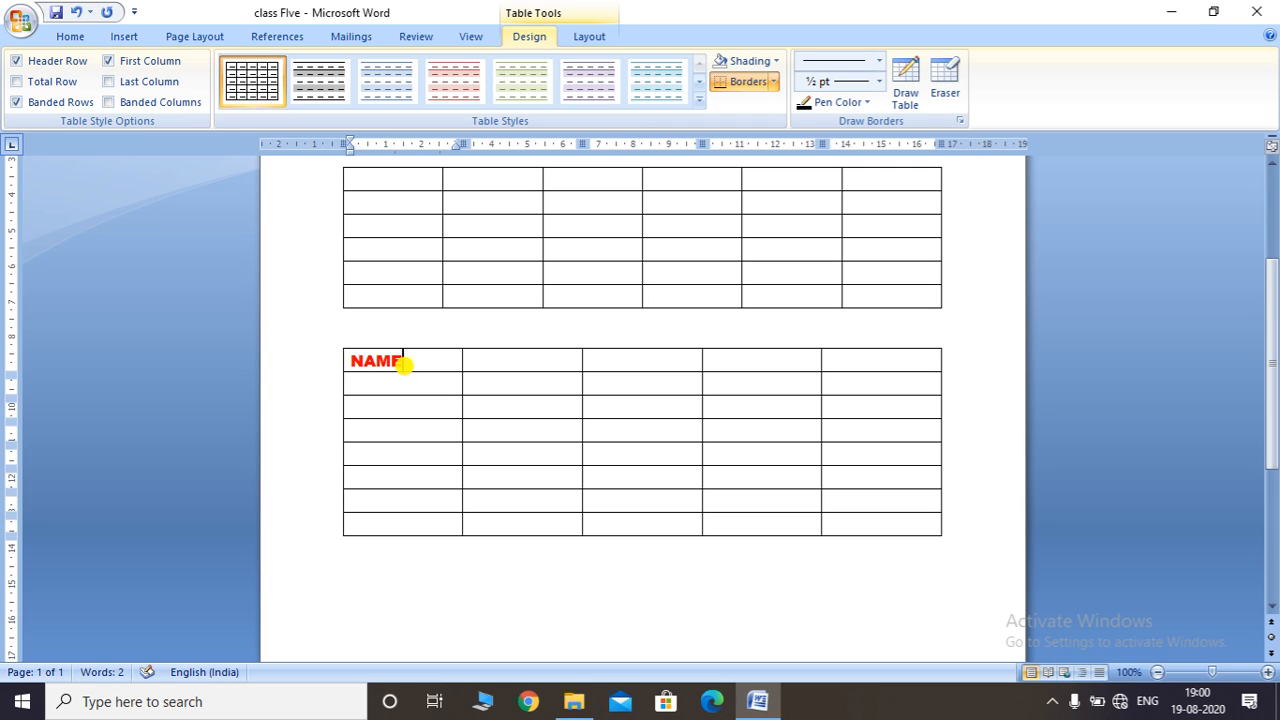
key("Tab")
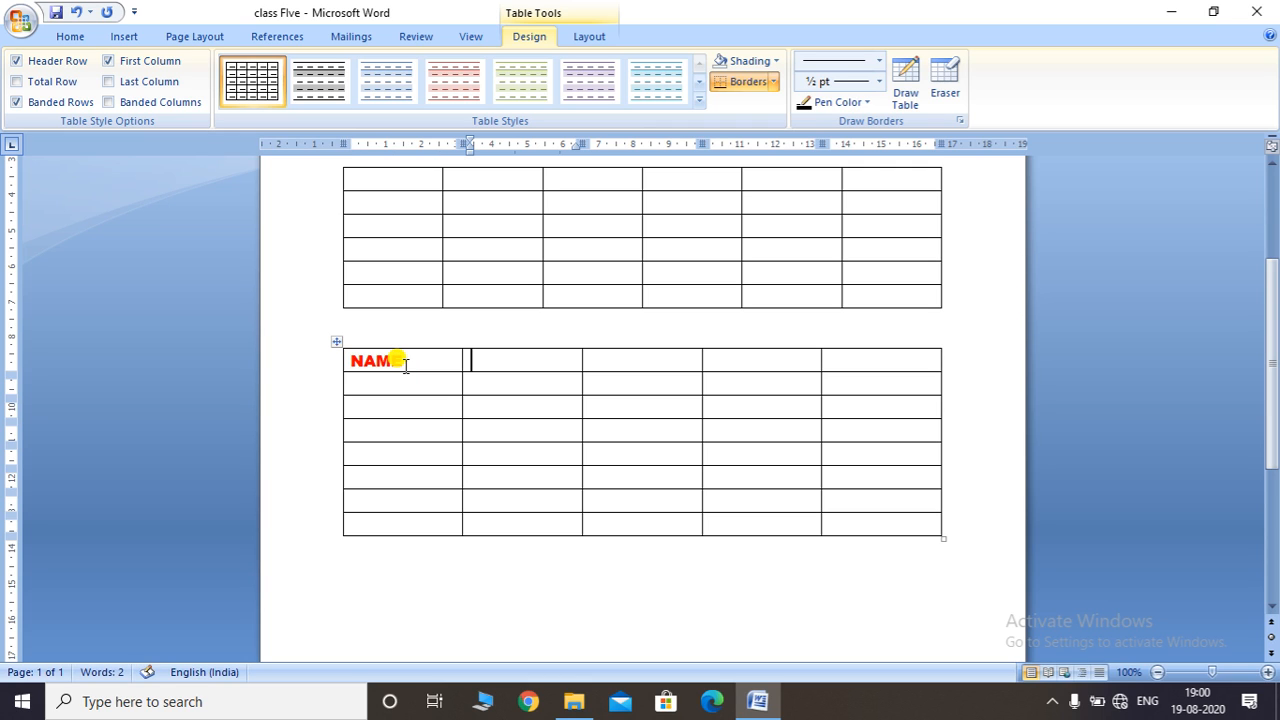
type("ROLL NO")
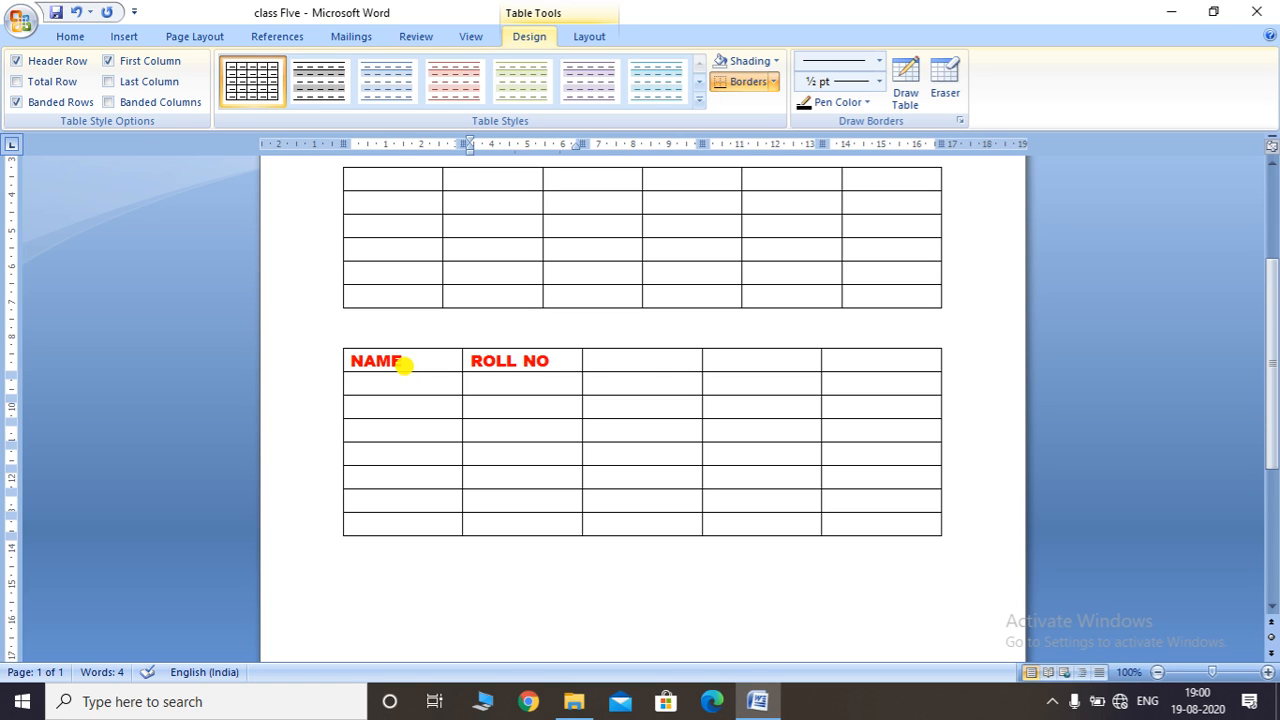
Step: Step through the second table's top row to the last cell and back to the NAME cell
key("Tab")
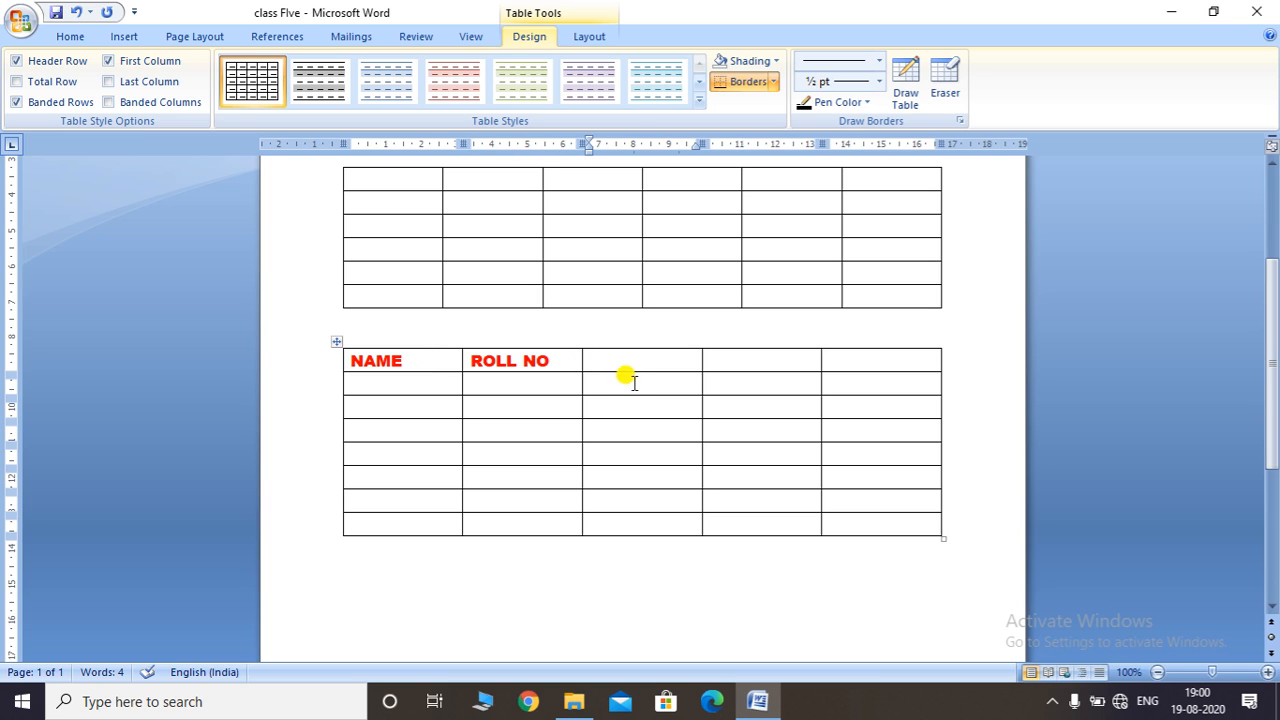
key("Tab")
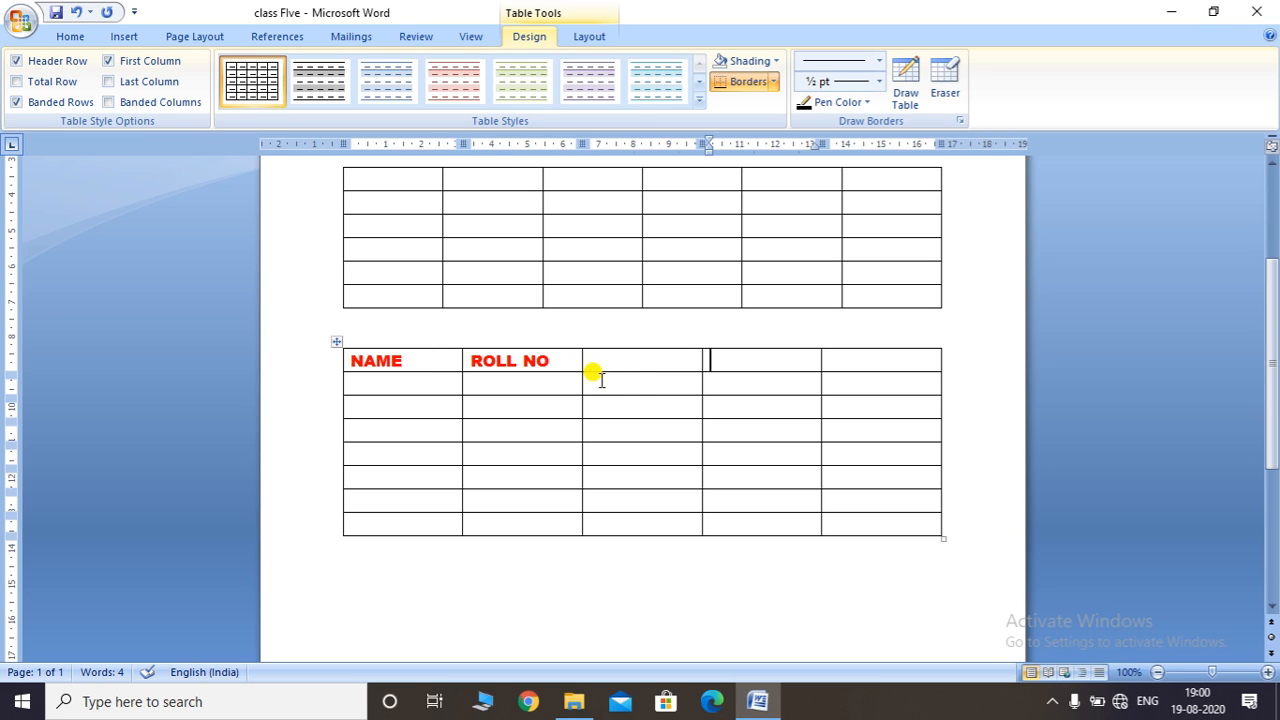
key("Tab")
key("shift+Tab")
key("shift+Tab")
key("shift+Tab")
key("shift+Tab")
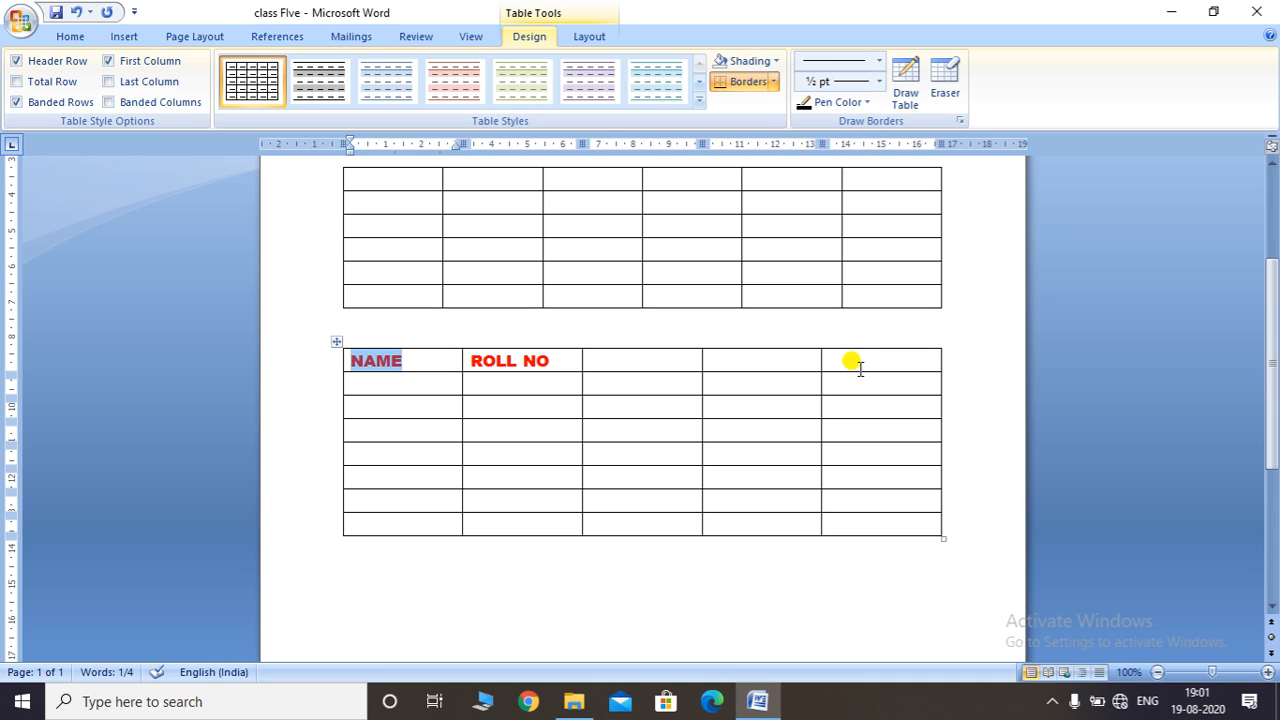
Step: Move the cursor down the second table's first column, across to the fourth column, up, and back toward the NAME cell
key("Down")
key("Down")
key("Down")
key("Down")
key("Tab")
key("Tab")
key("Tab")
key("Up")
key("Up")
key("Up")
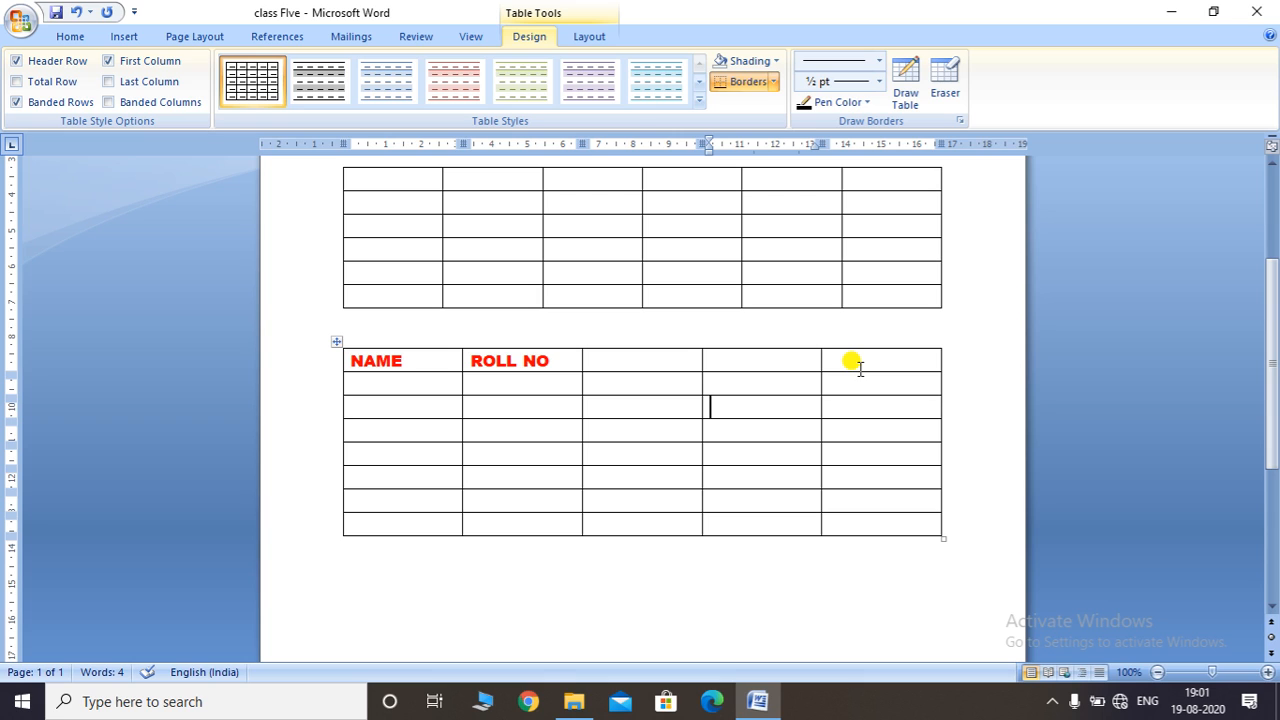
key("Left")
key("Left")
key("Left")
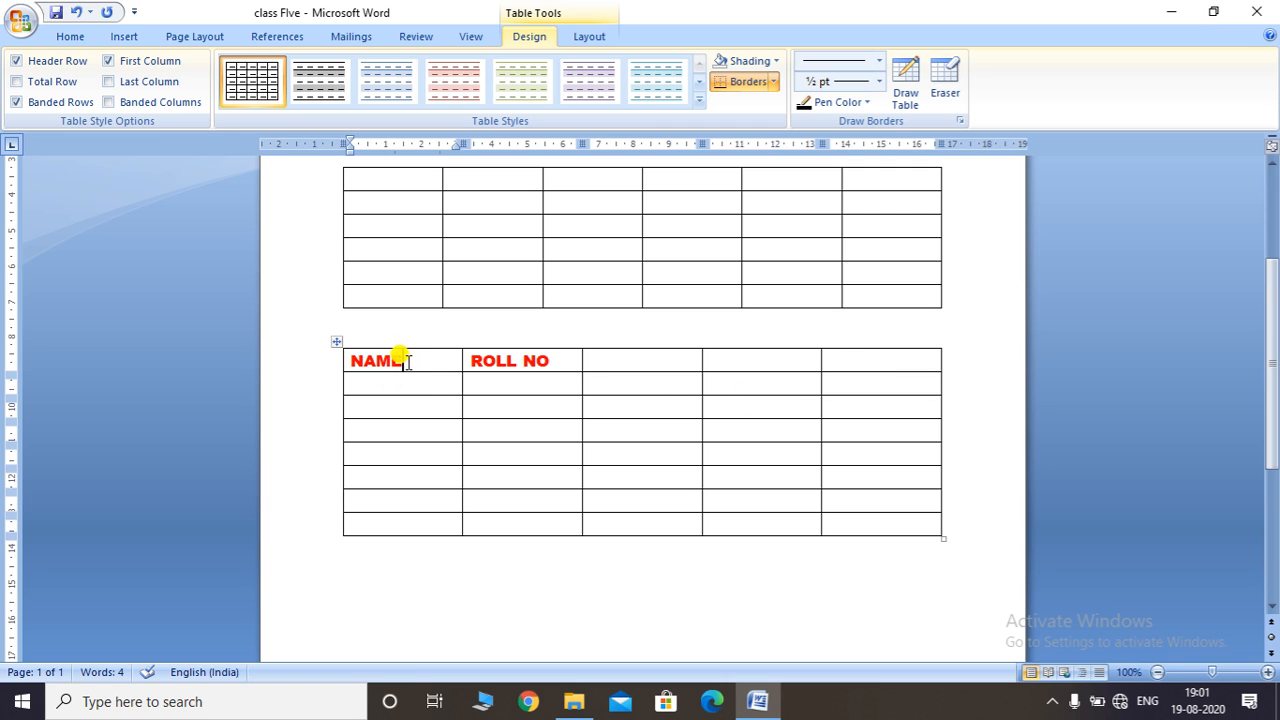
Step: Move the NAME and ROLL NO table above the blank one, and enlarge it to cells about 3.65 cm wide and 0.83 cm high
left_click(336, 345)
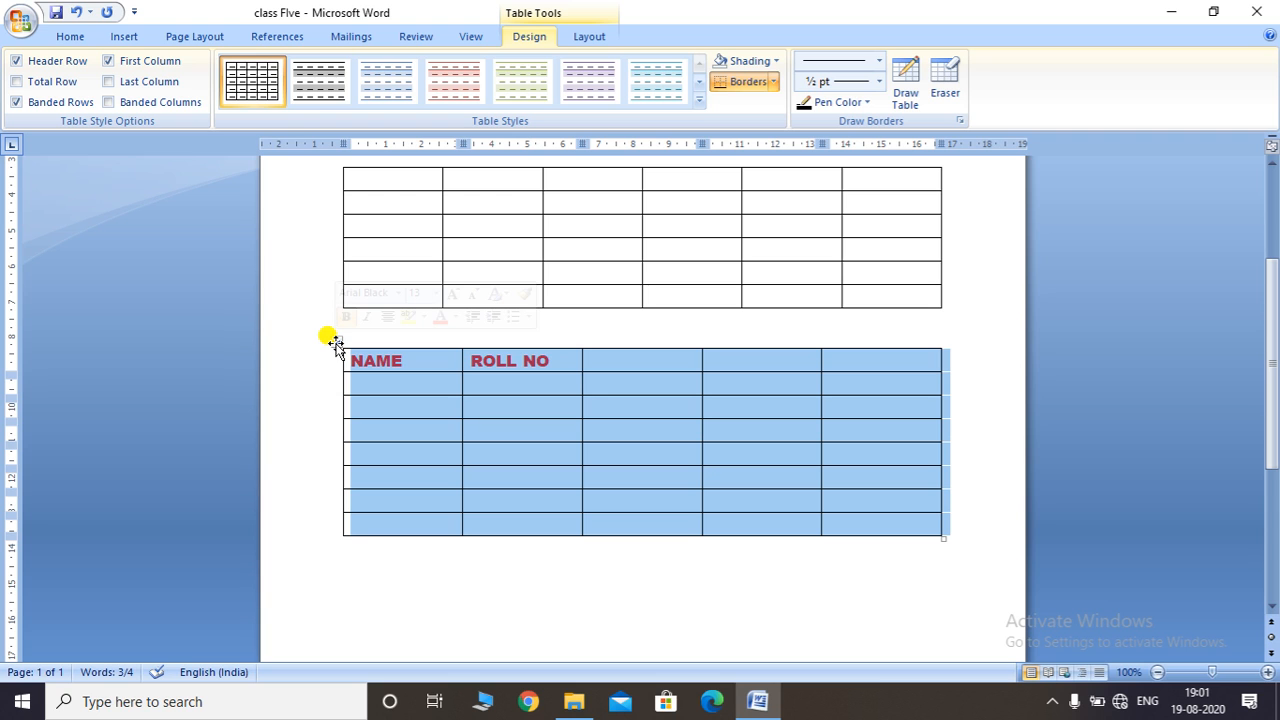
left_click_drag(336, 345, 329, 314)
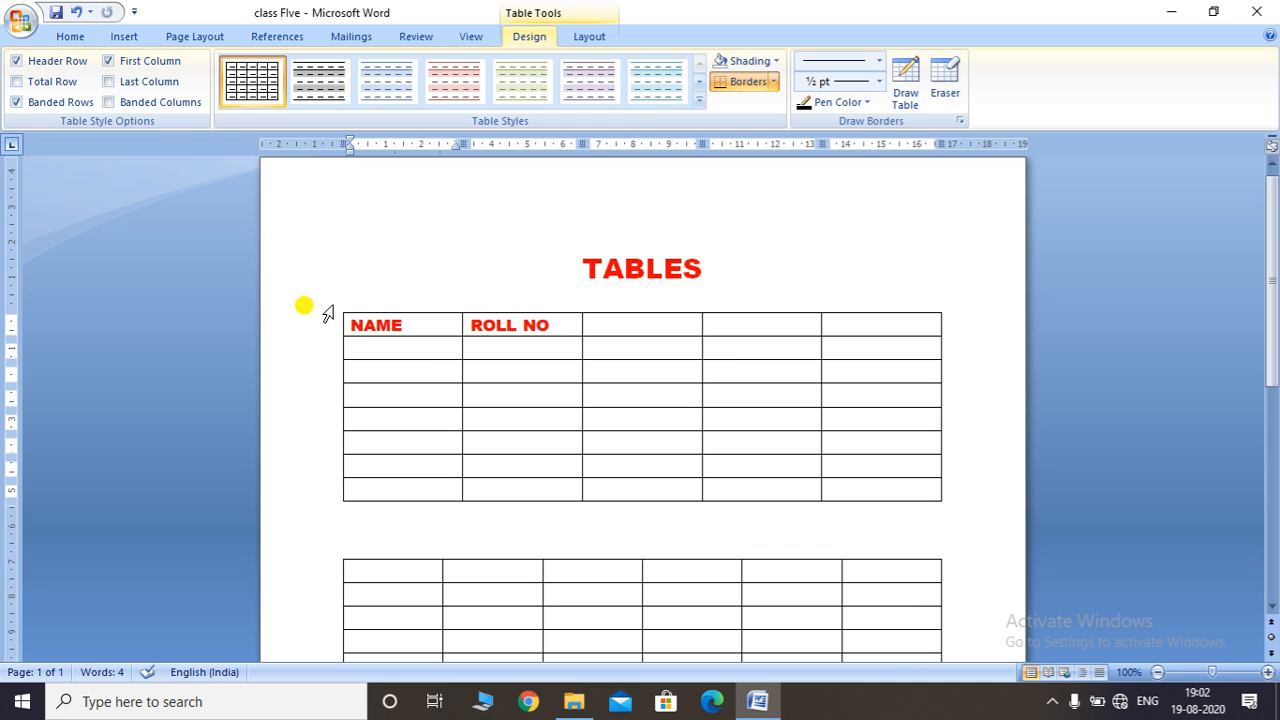
left_click(420, 344)
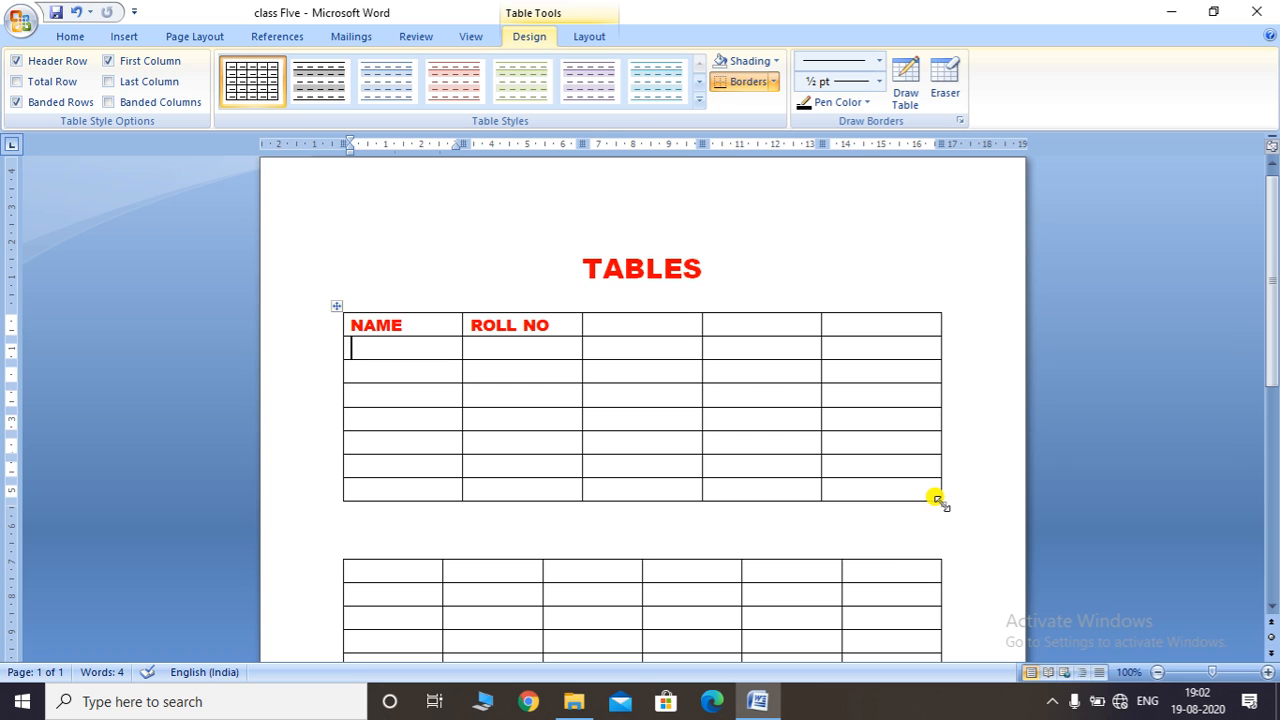
left_click_drag(940, 502, 988, 557)
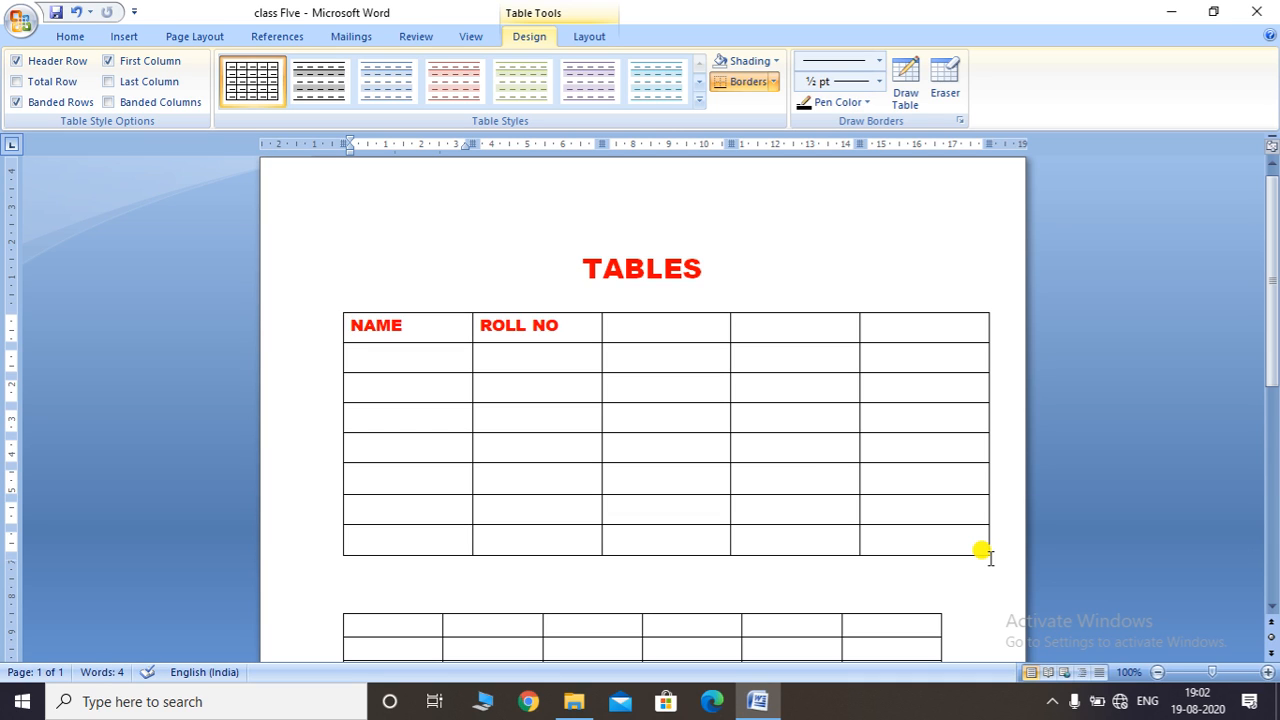
Step: Insert a blank column to the left of the NAME column, and another to the right of that new column
left_click(376, 350)
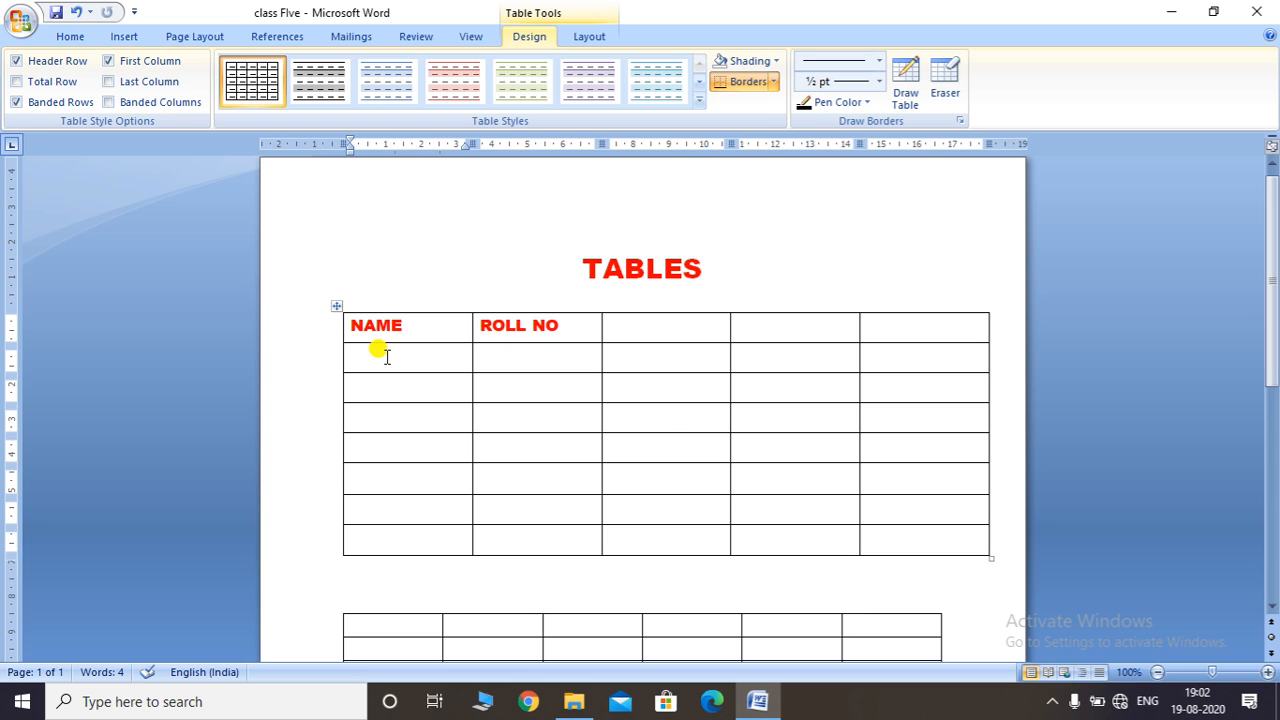
left_click(589, 37)
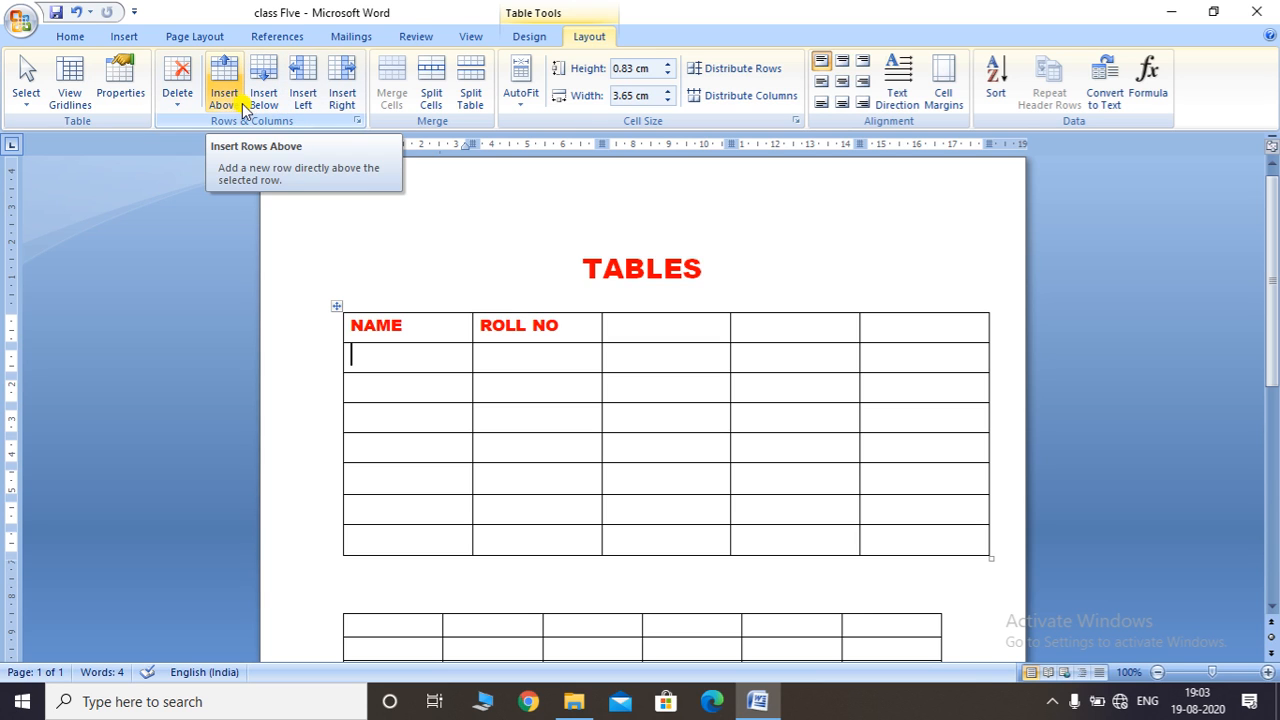
left_click(303, 98)
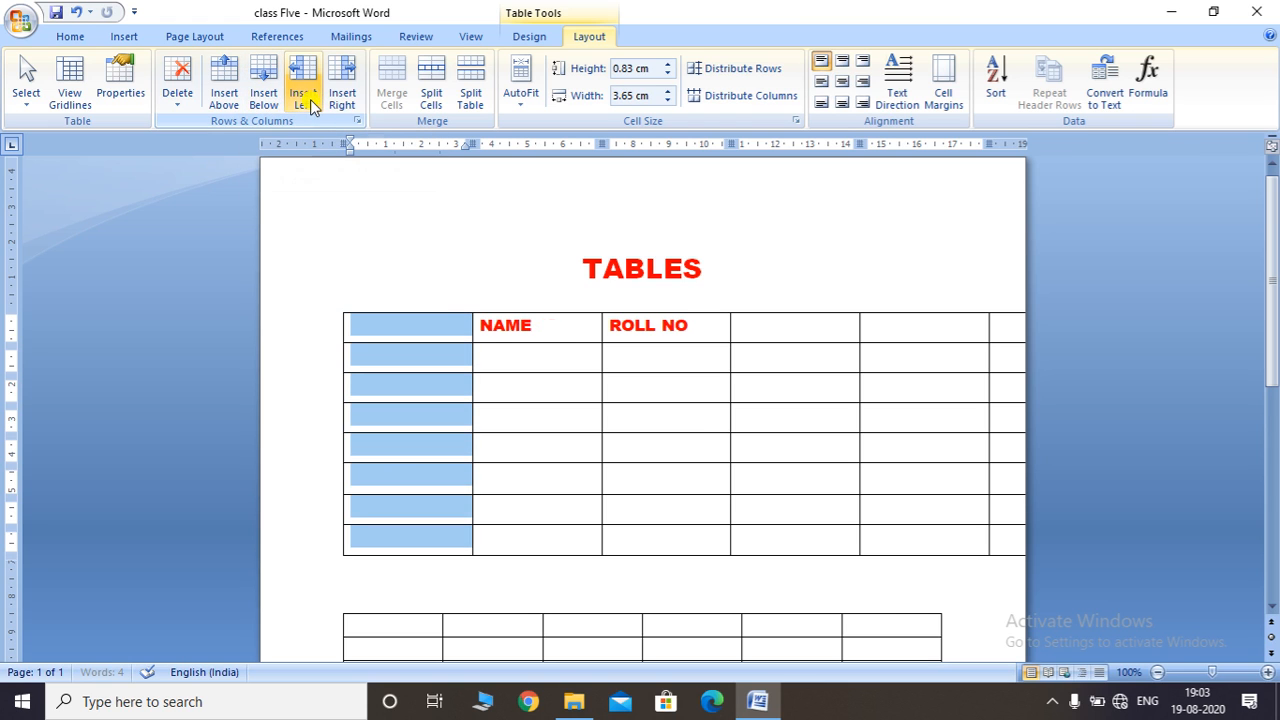
left_click(343, 100)
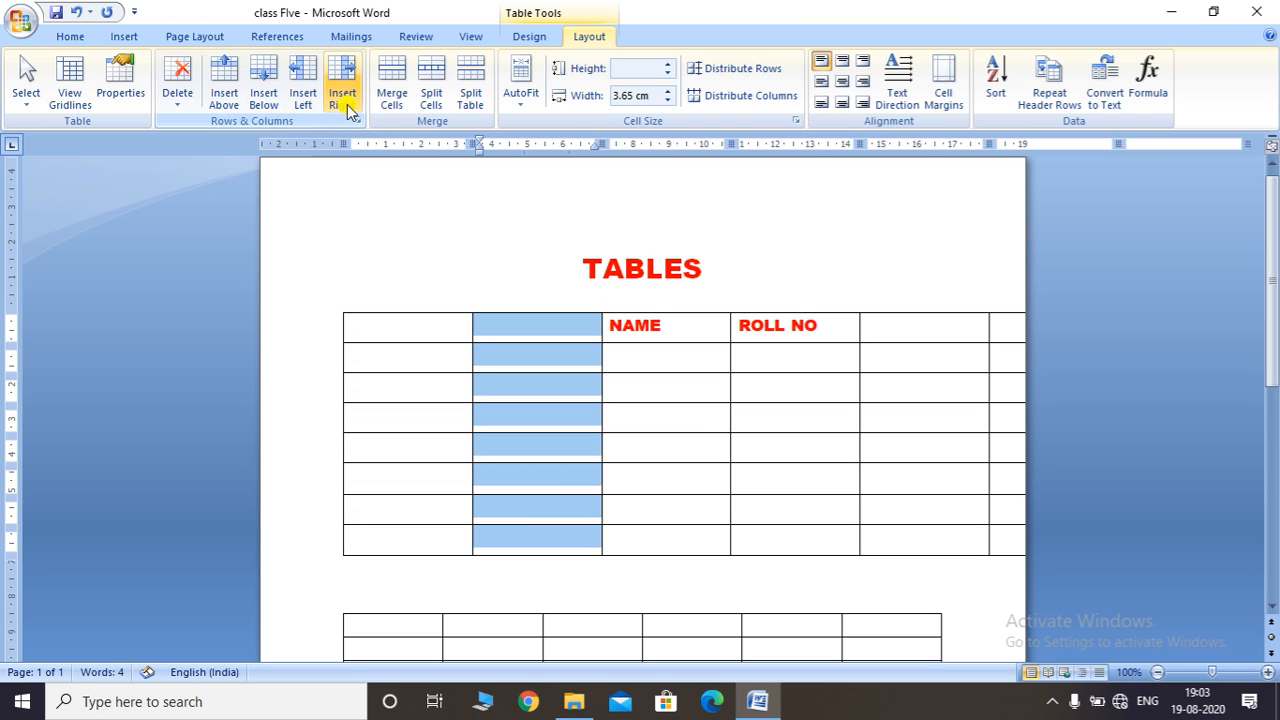
Step: With the new column selected, insert rows below the table's last row and more rows above those new ones
left_click(265, 100)
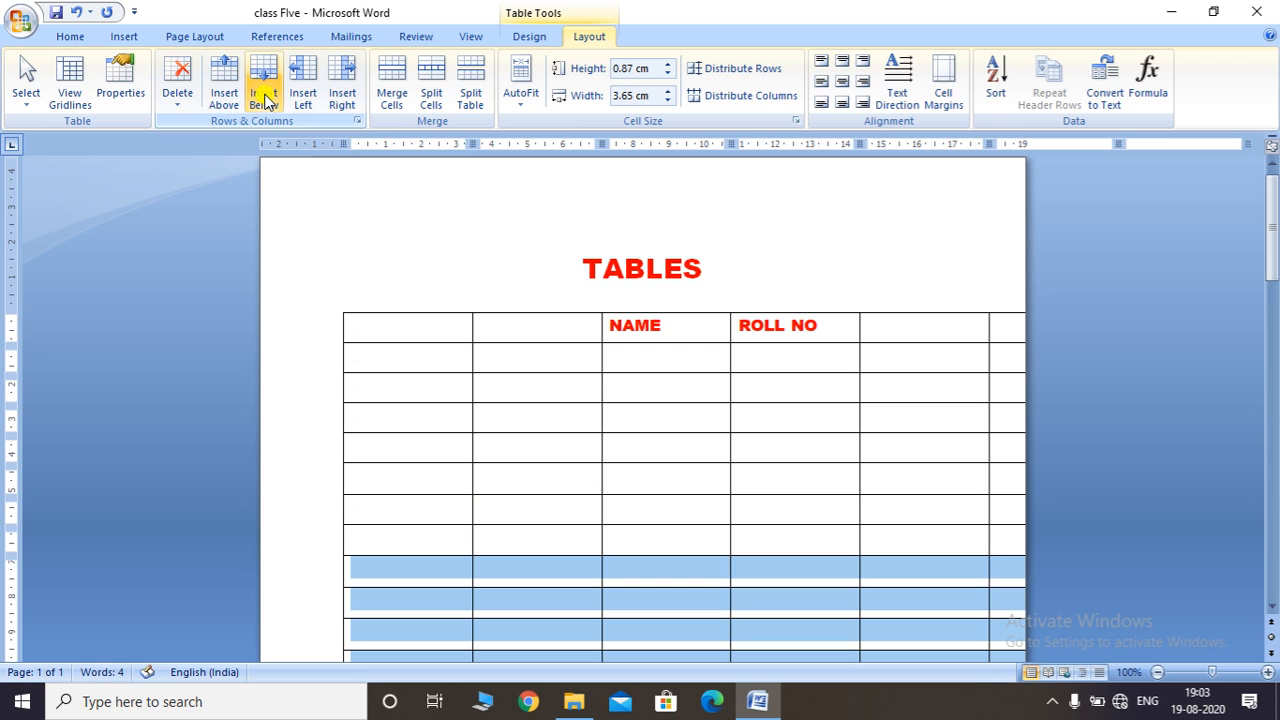
left_click(224, 95)
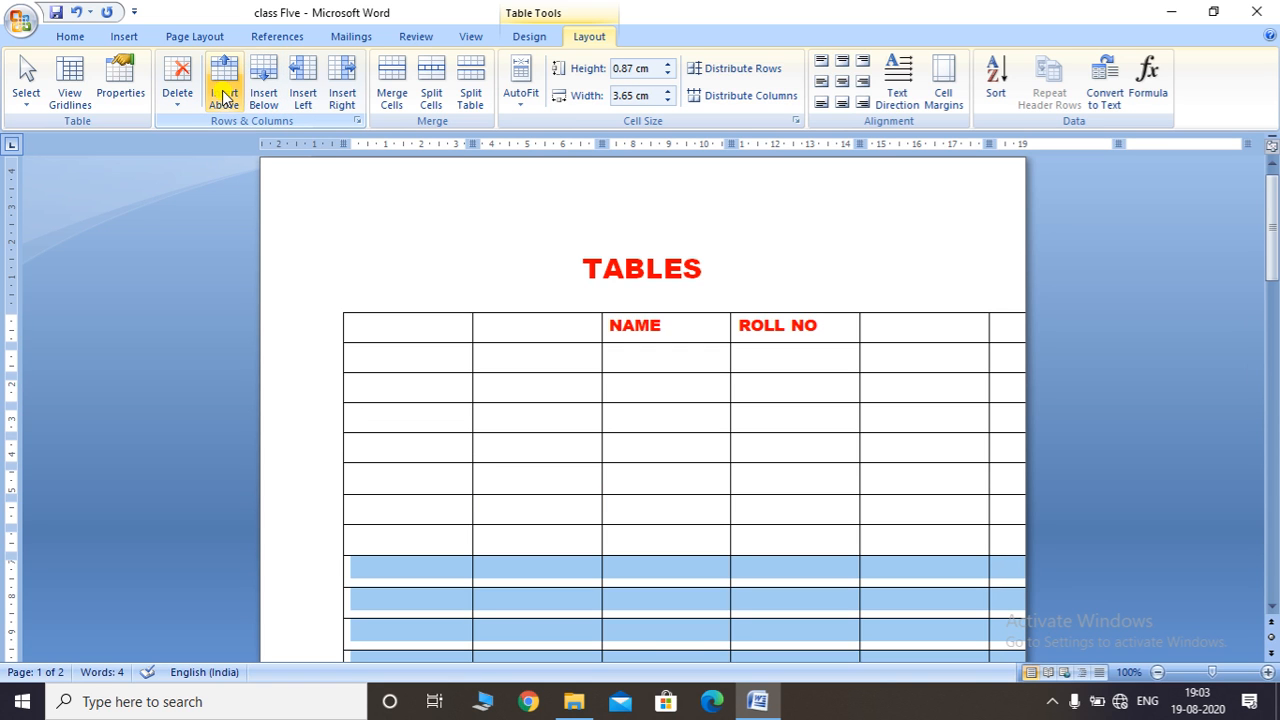
left_click_drag(1275, 289, 1275, 255)
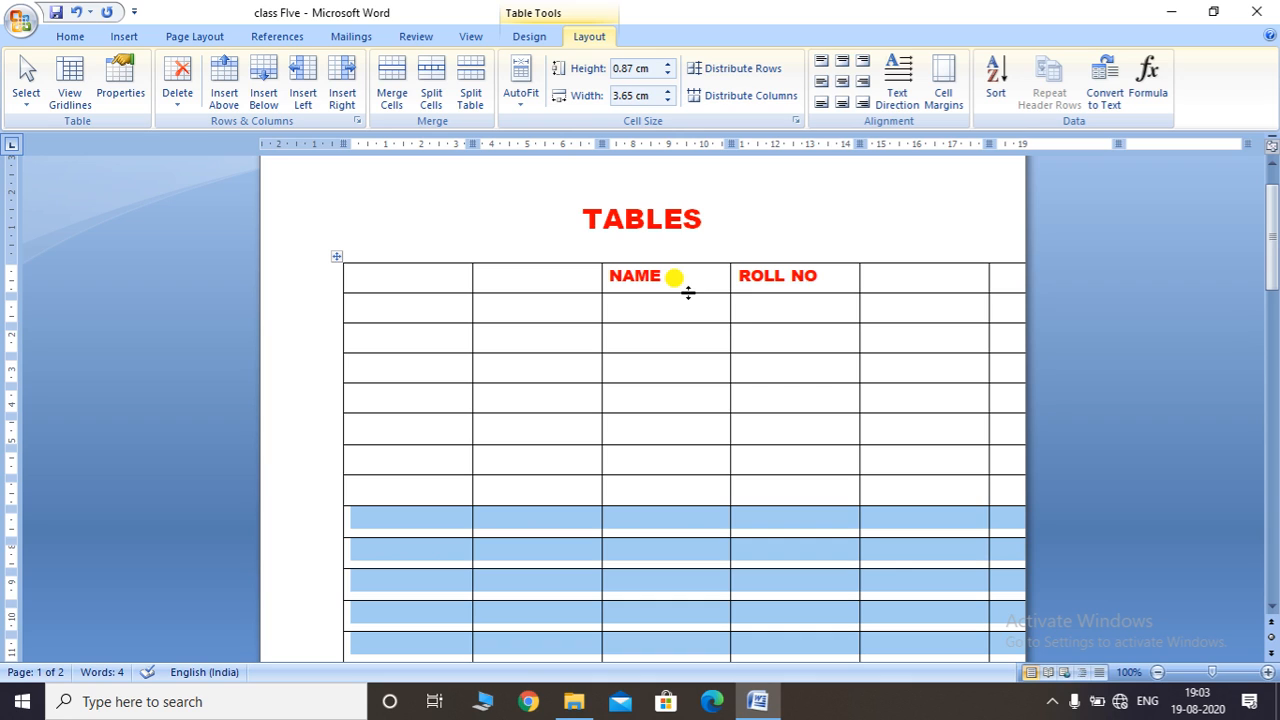
Step: Insert a cell at the first cell of the table's second row, using the Shift cells down option
left_click(445, 307)
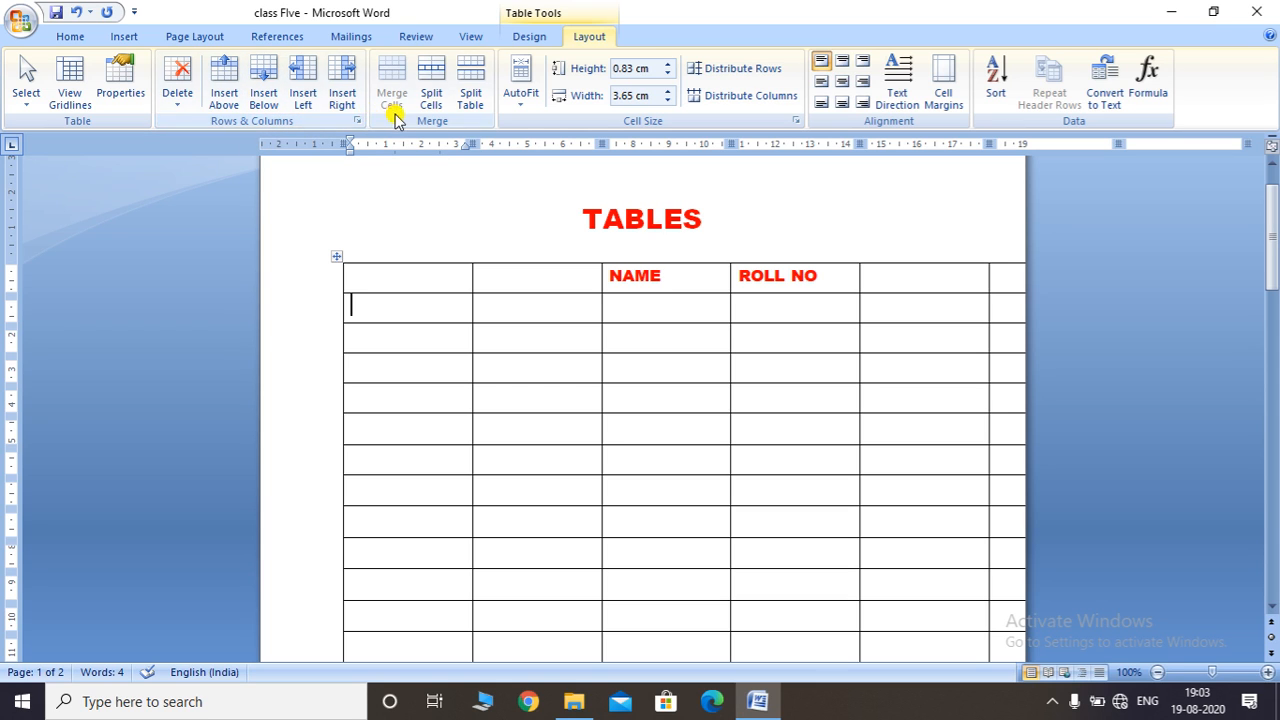
right_click(357, 311)
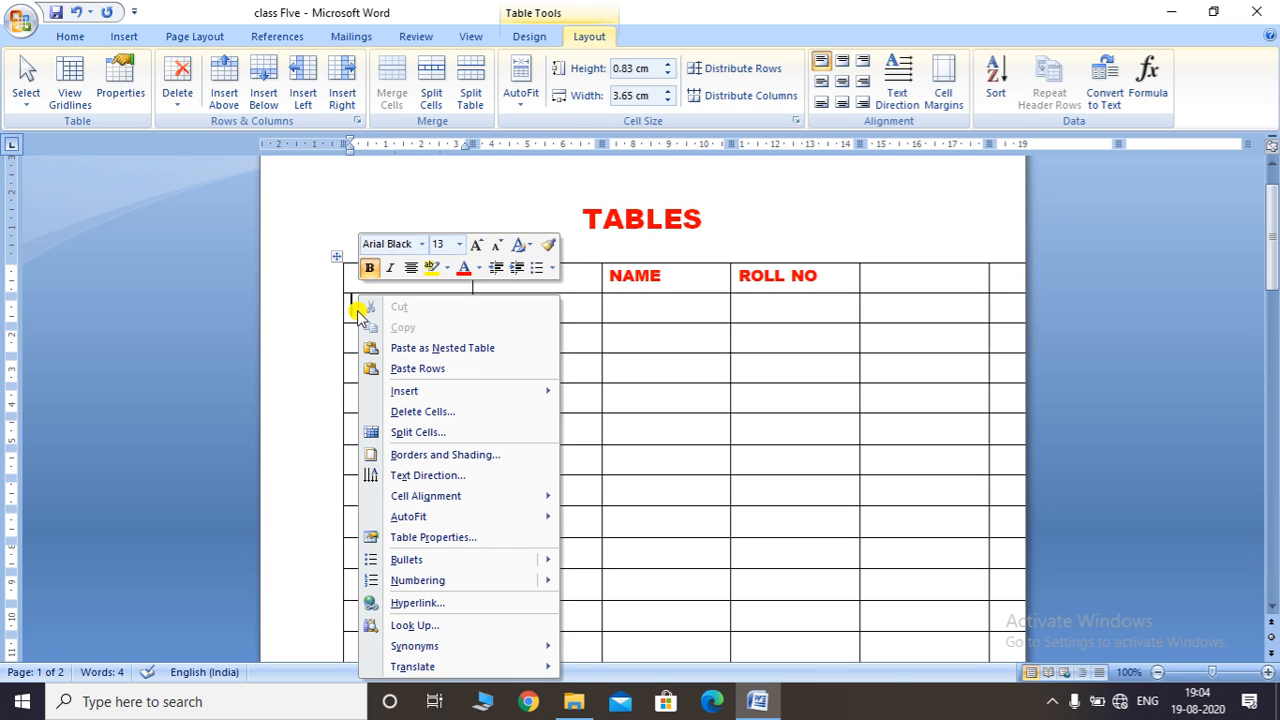
mouse_move(470, 399)
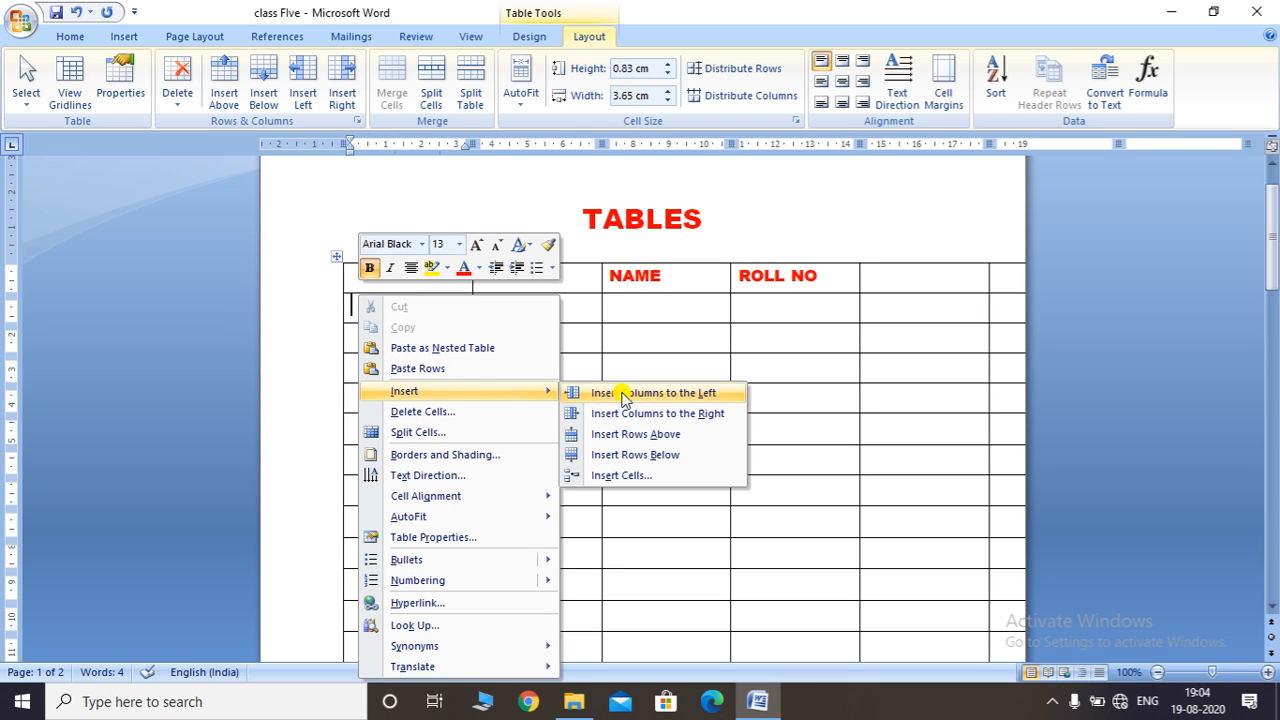
left_click(625, 476)
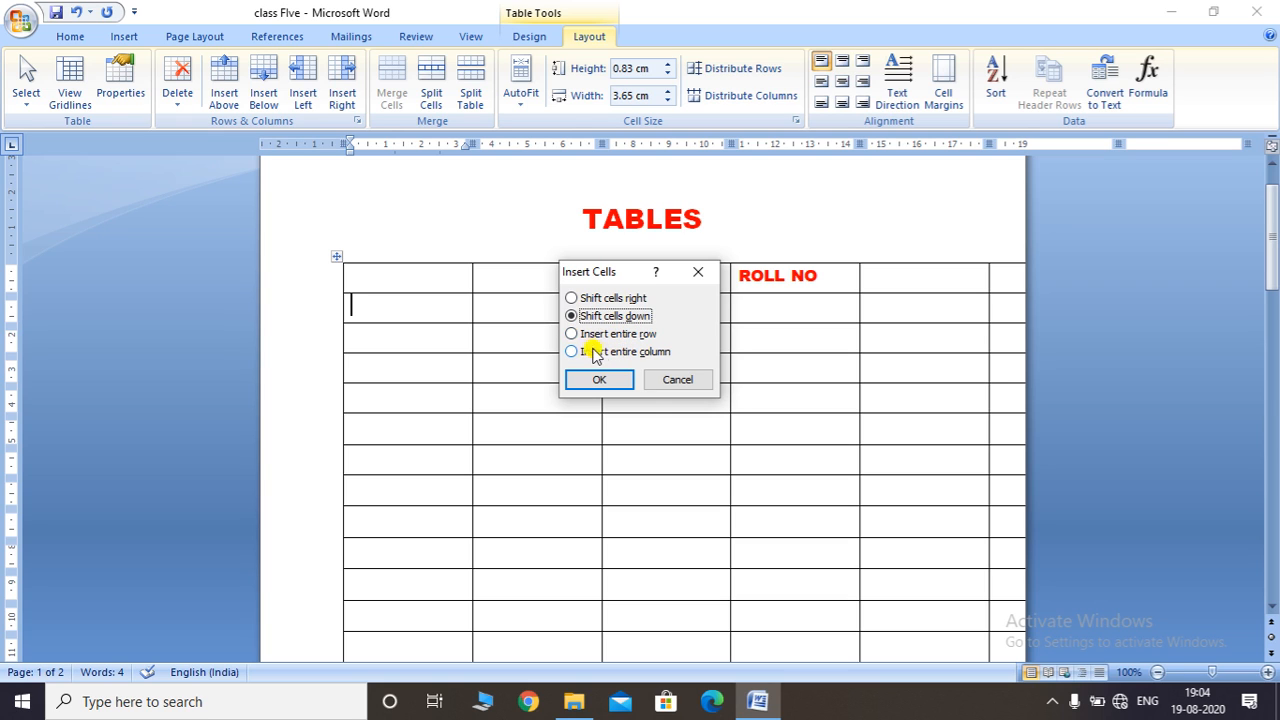
left_click(571, 334)
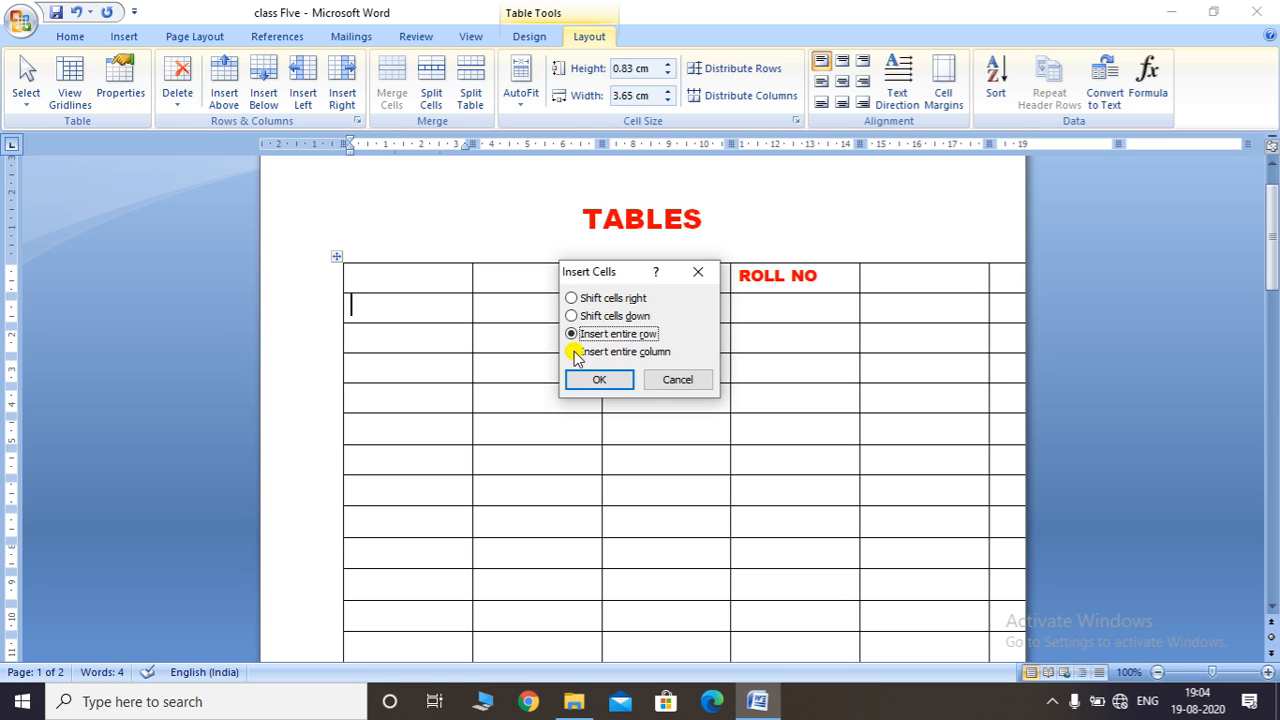
left_click(574, 352)
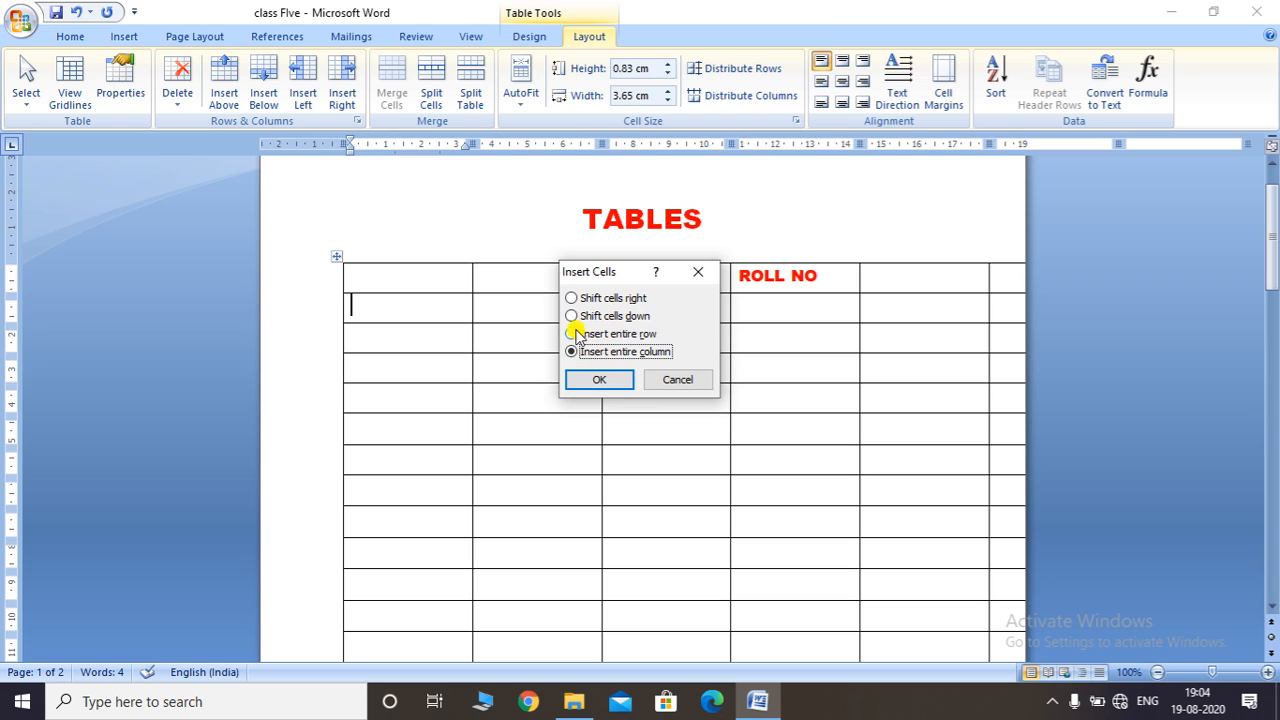
left_click(571, 316)
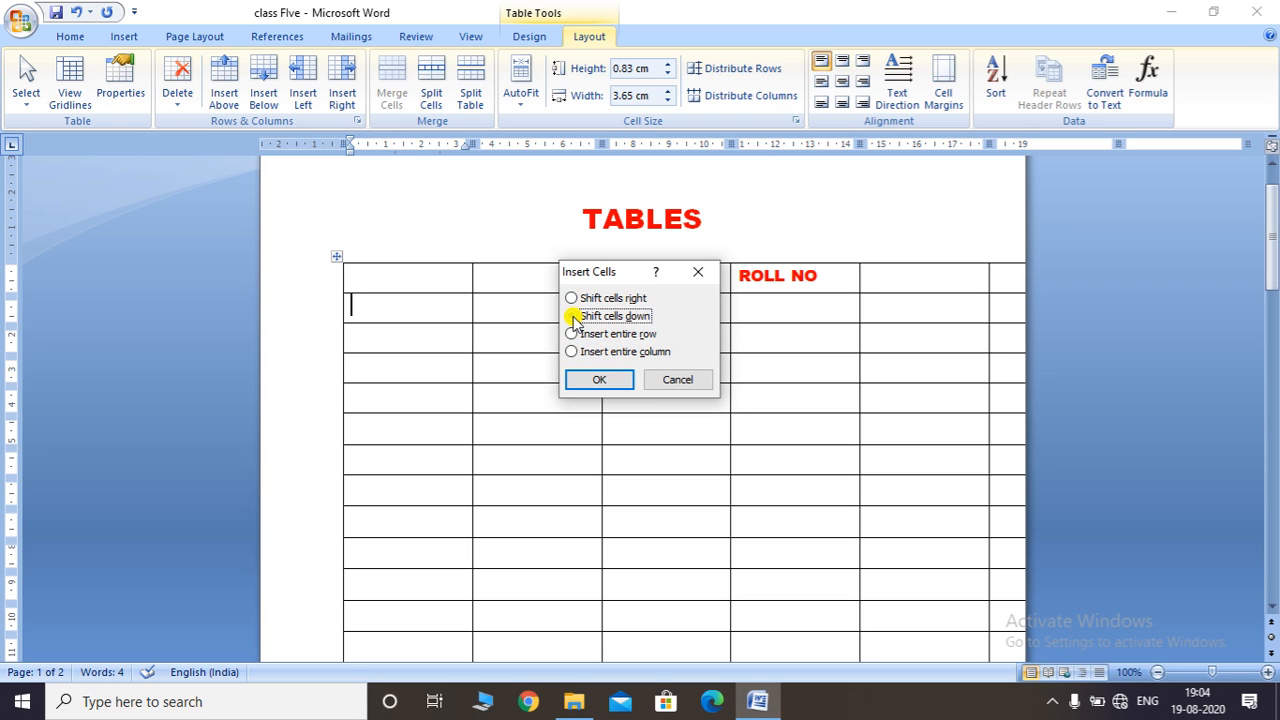
left_click(624, 381)
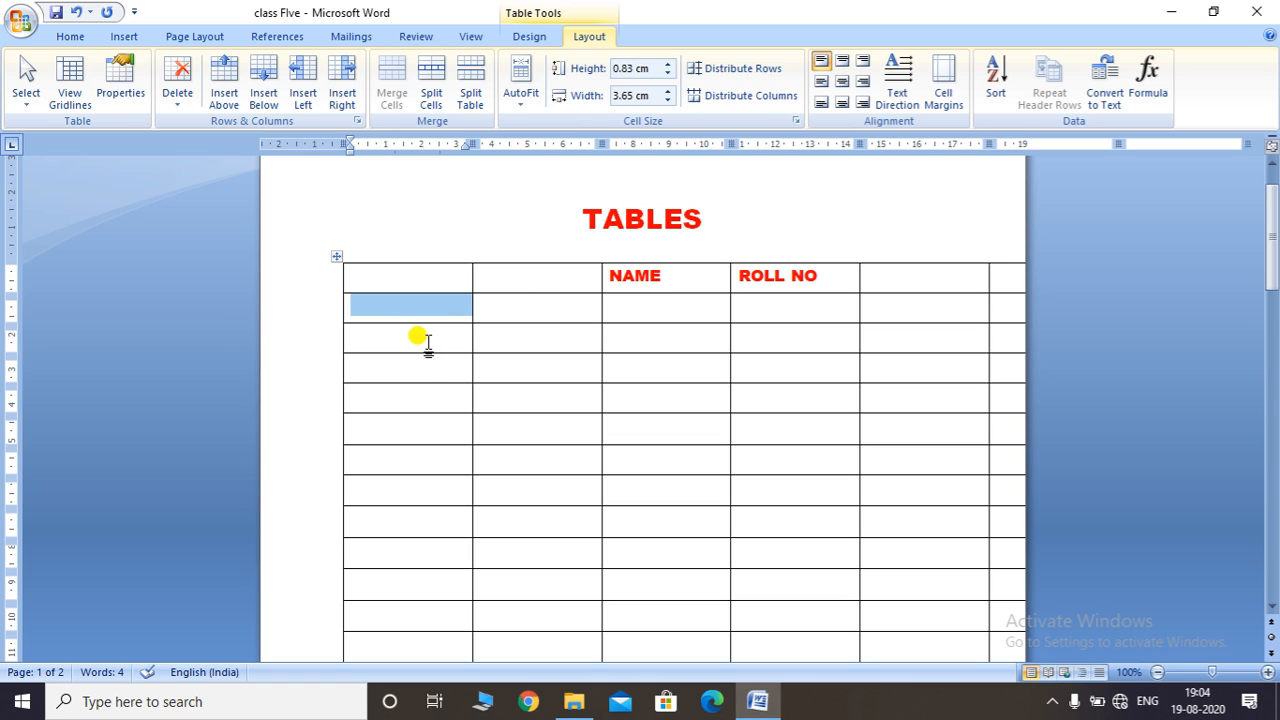
Step: Delete the table row directly below the NAME and ROLL NO heading row
left_click(519, 307)
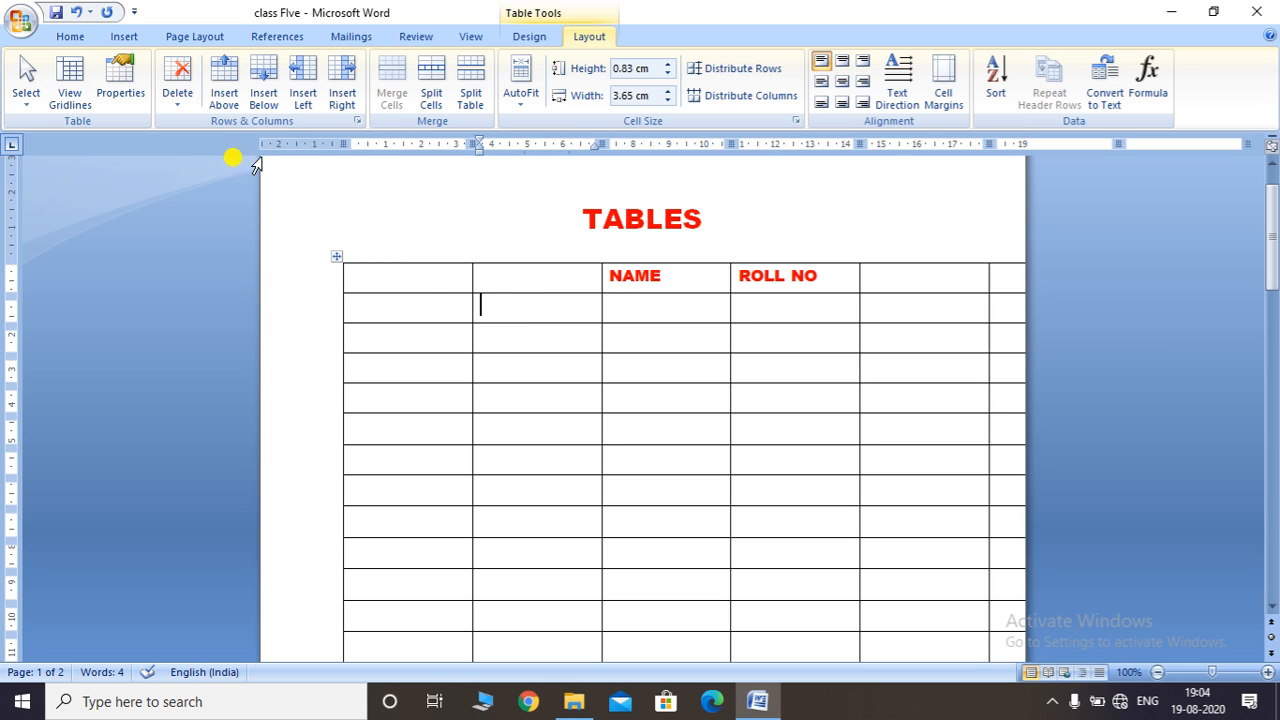
left_click(178, 95)
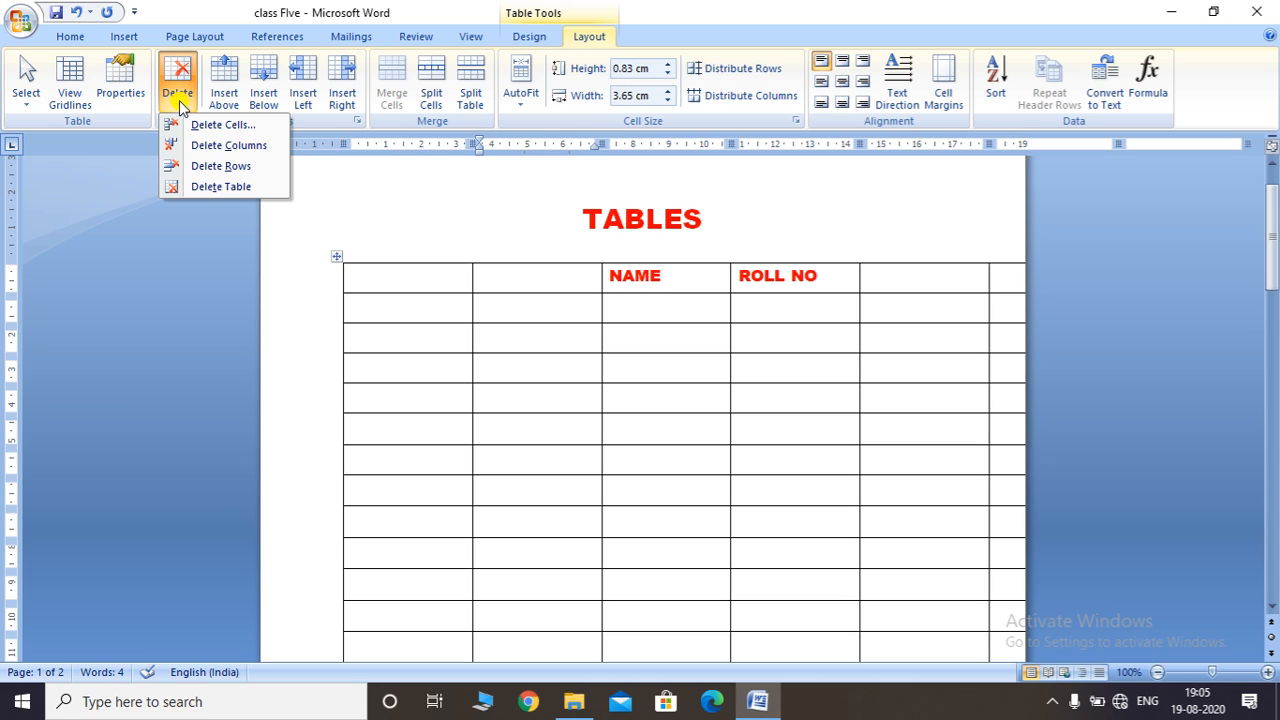
left_click(201, 176)
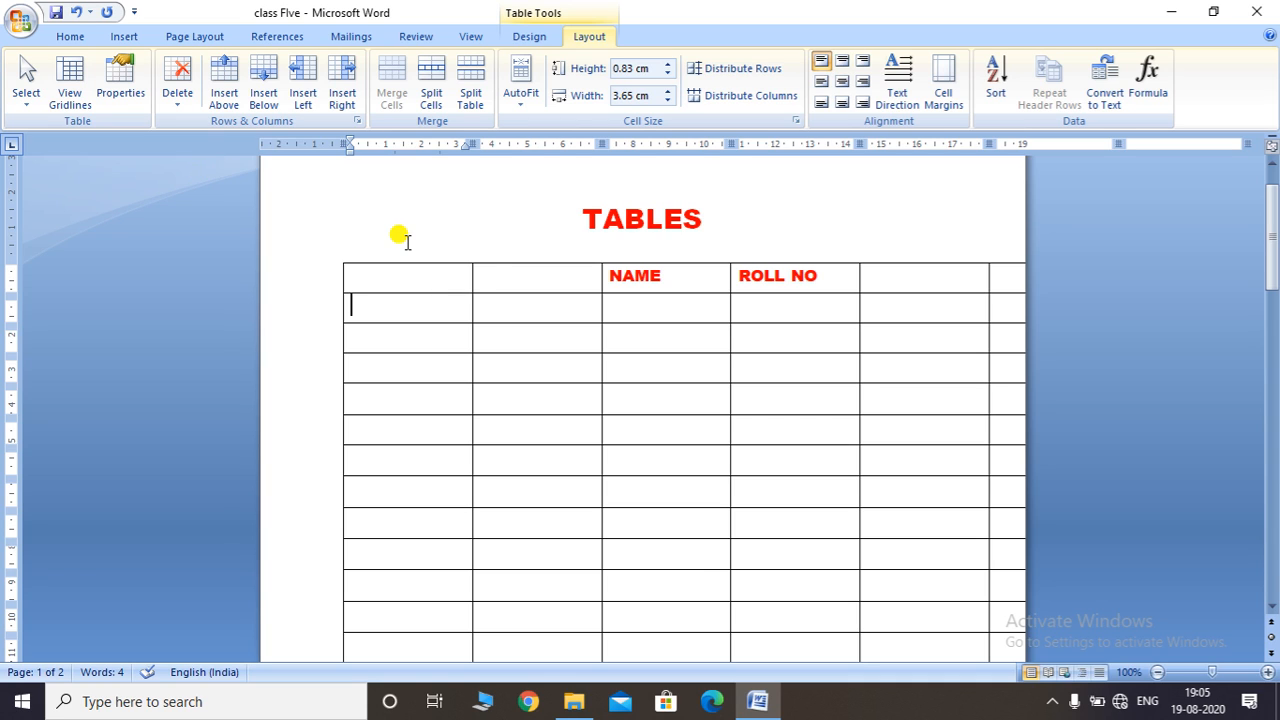
Step: Merge the five first-column cells directly below the heading row into one cell
left_click_drag(415, 304, 443, 440)
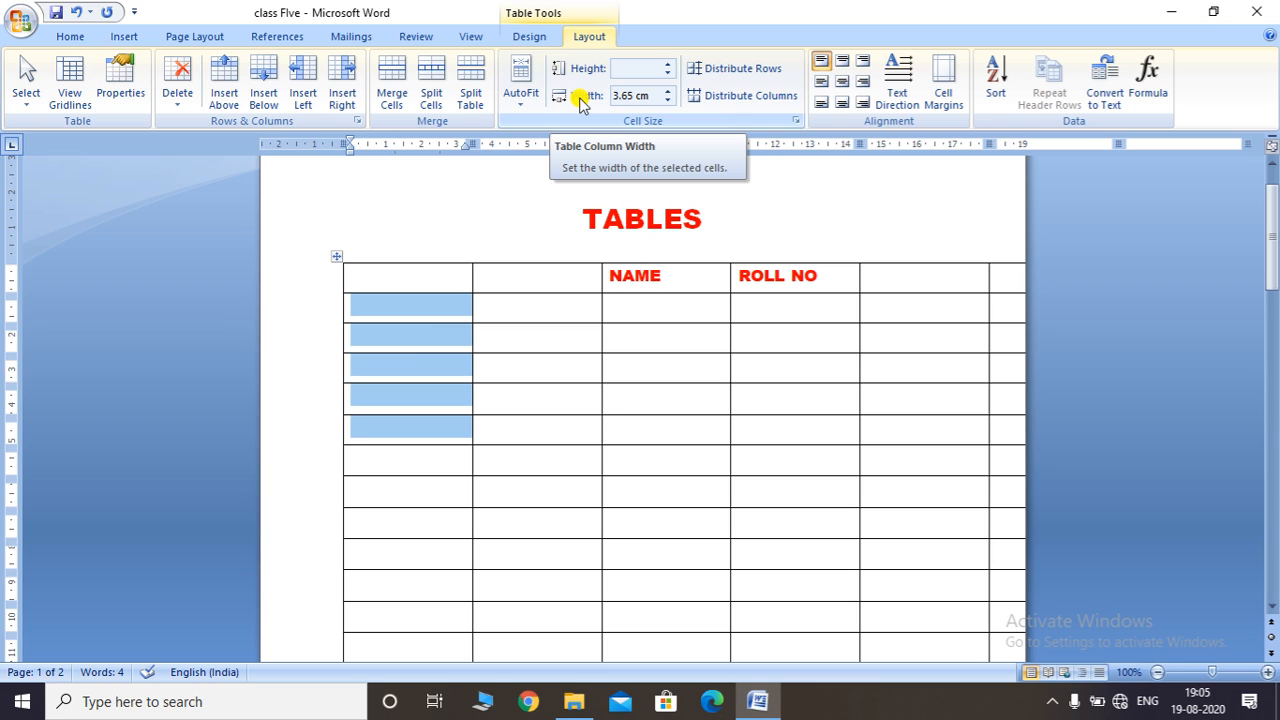
left_click(391, 112)
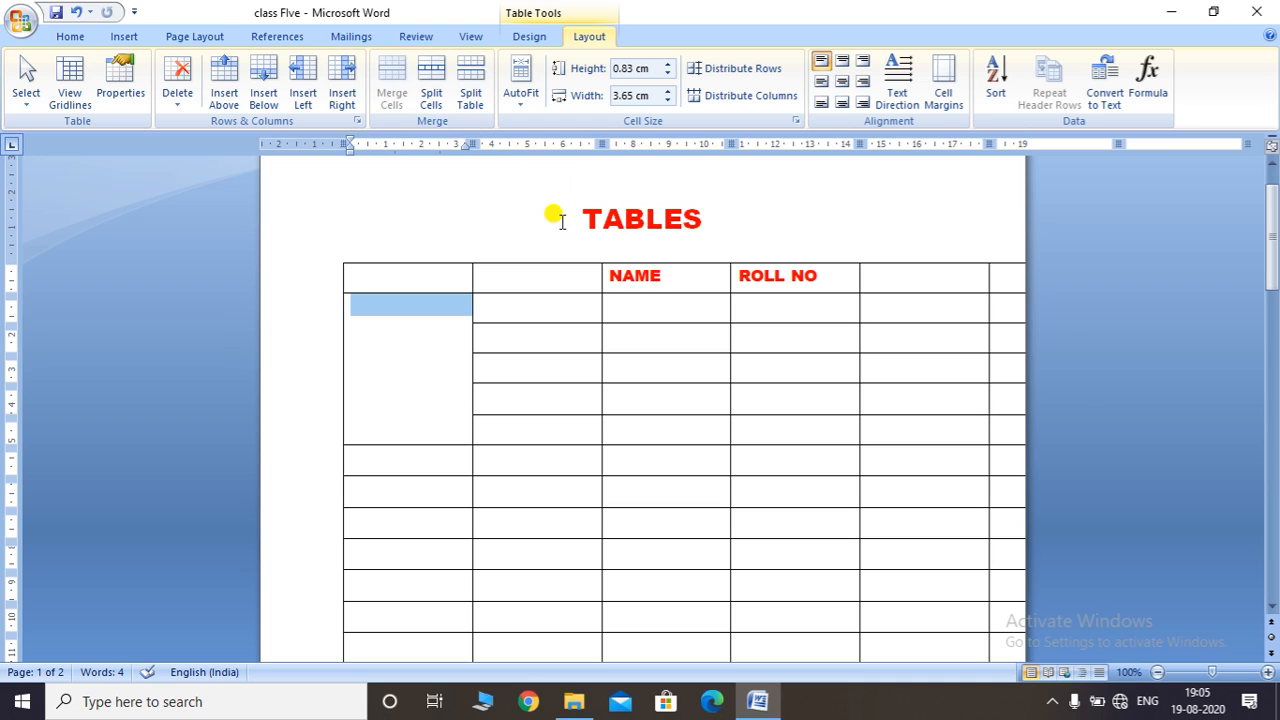
left_click(533, 315)
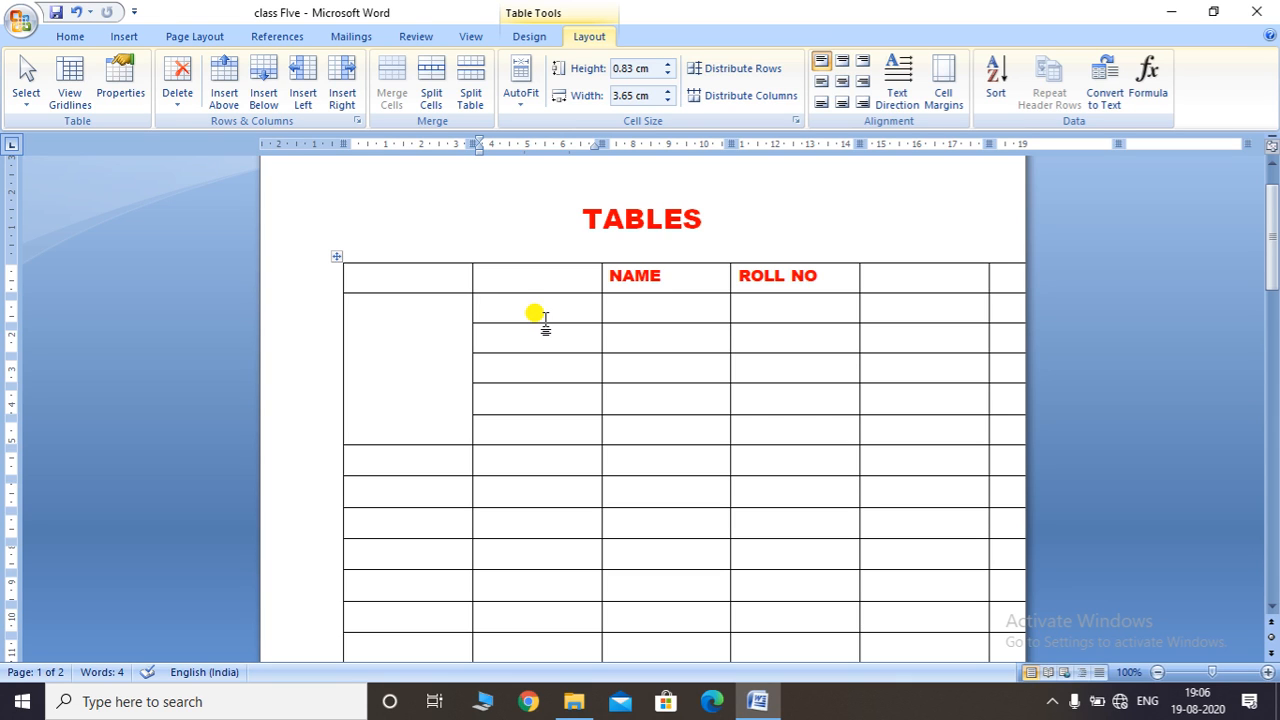
Step: Merge the NAME and ROLL NO heading cells into a single cell
left_click_drag(660, 277, 743, 271)
left_click(699, 278)
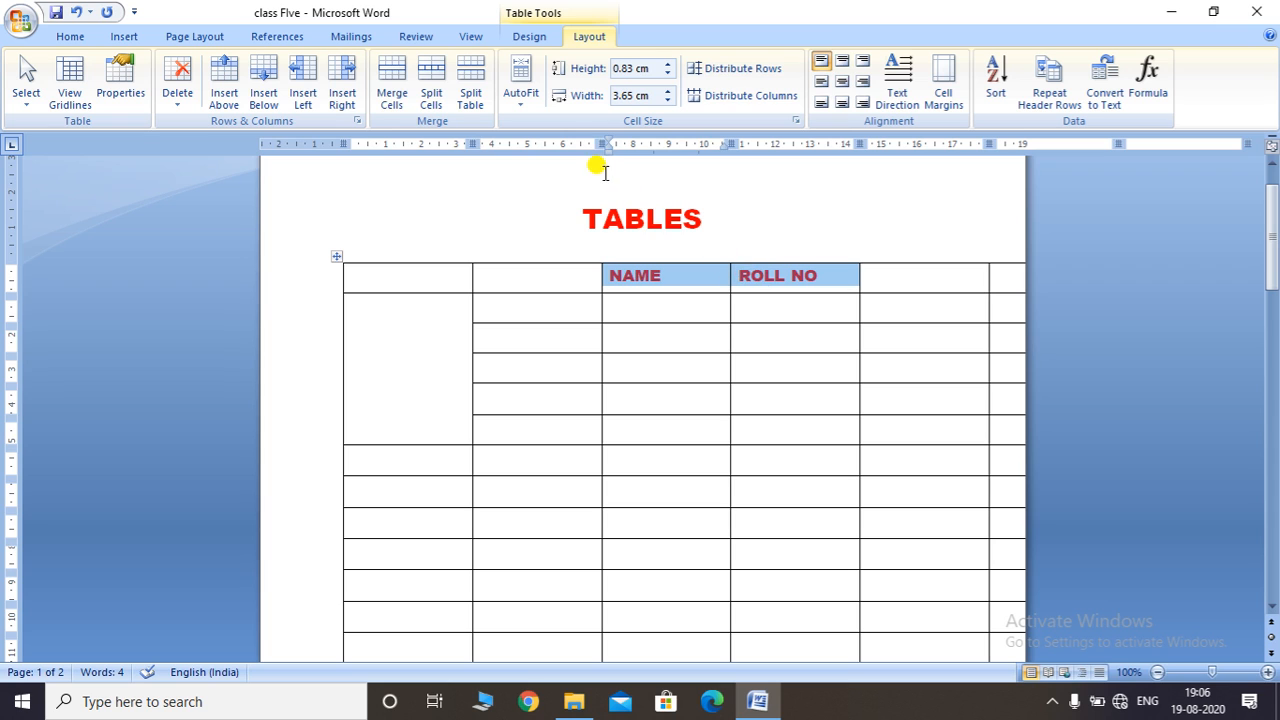
left_click(391, 100)
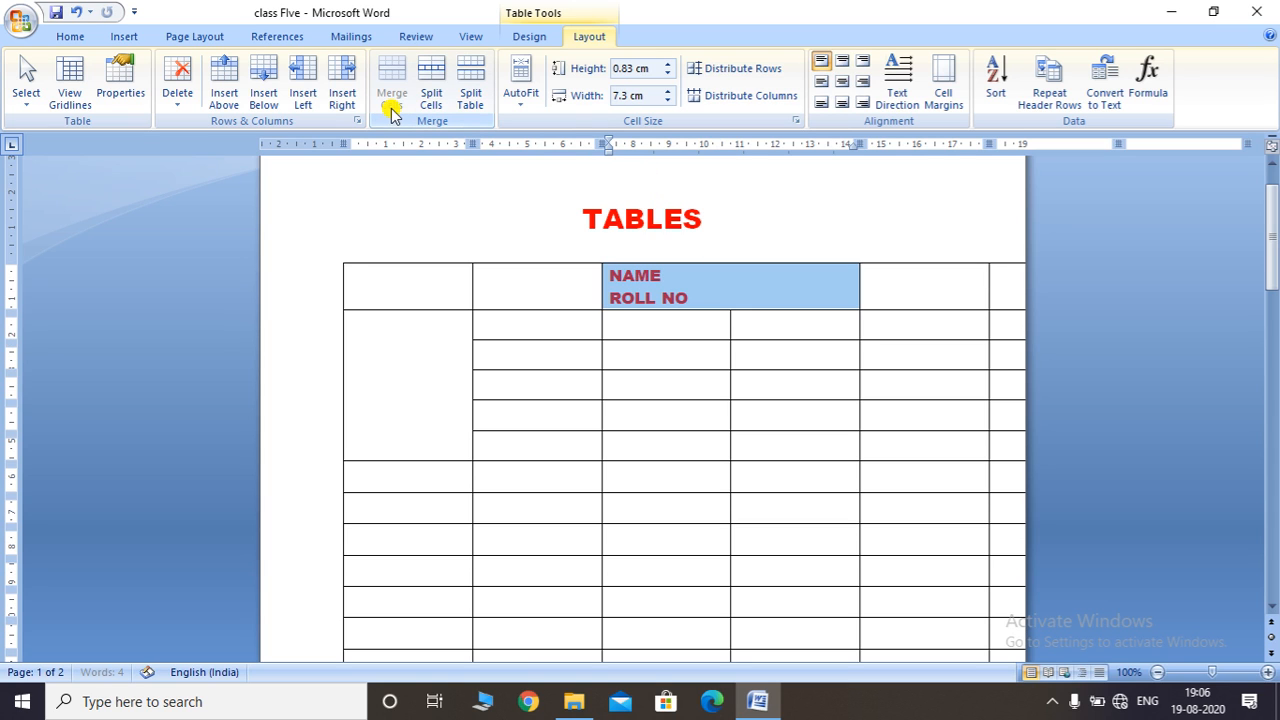
left_click(690, 324)
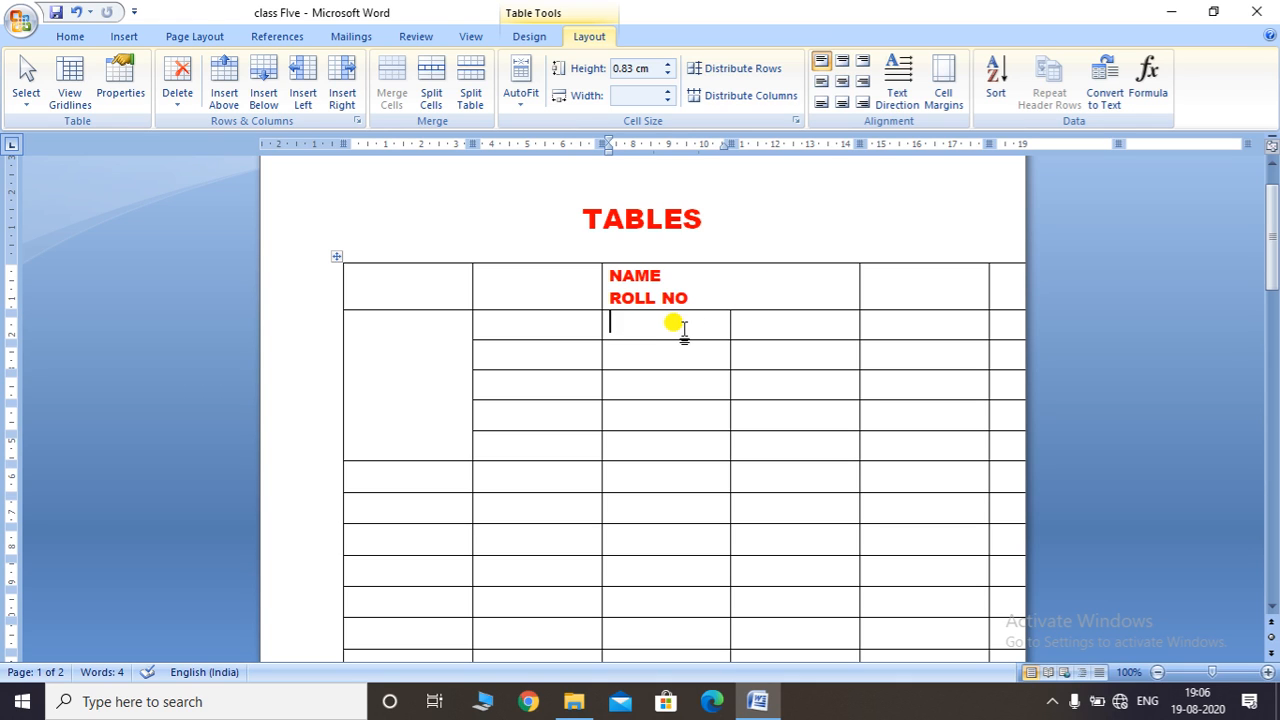
Step: Split the tall merged cell in the first column into 1 column and 5 rows
left_click(437, 369)
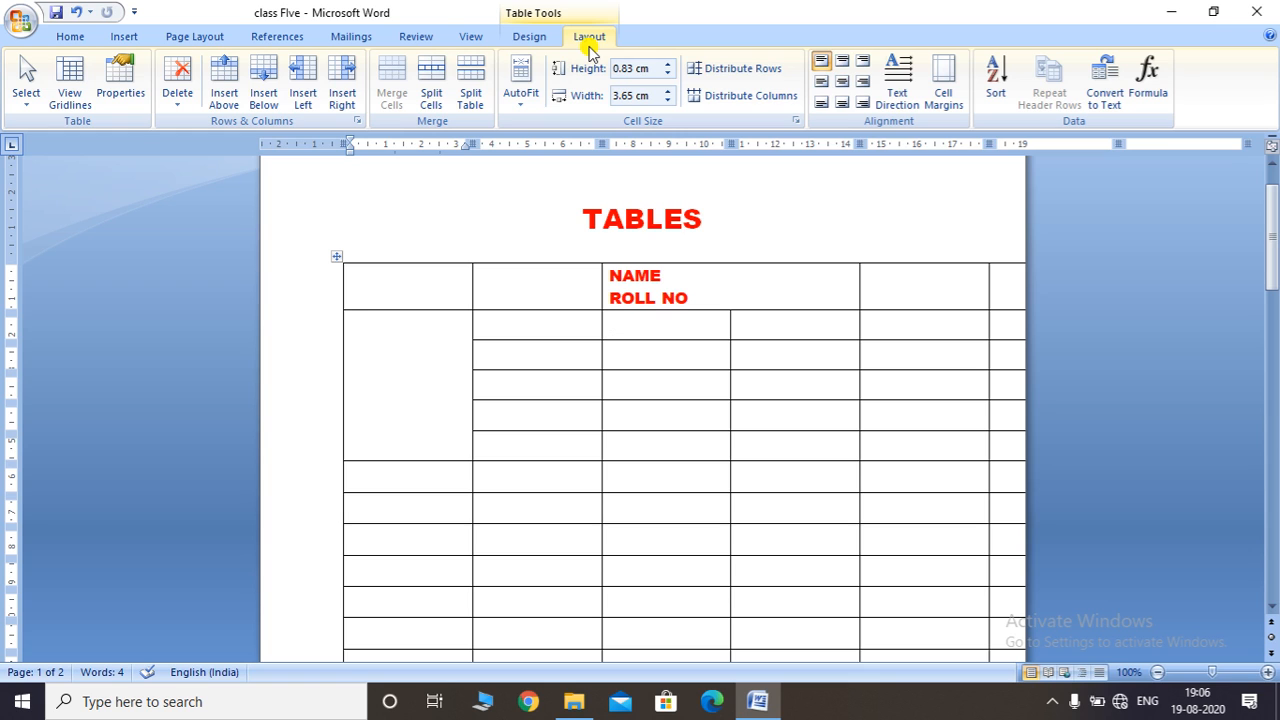
left_click(441, 108)
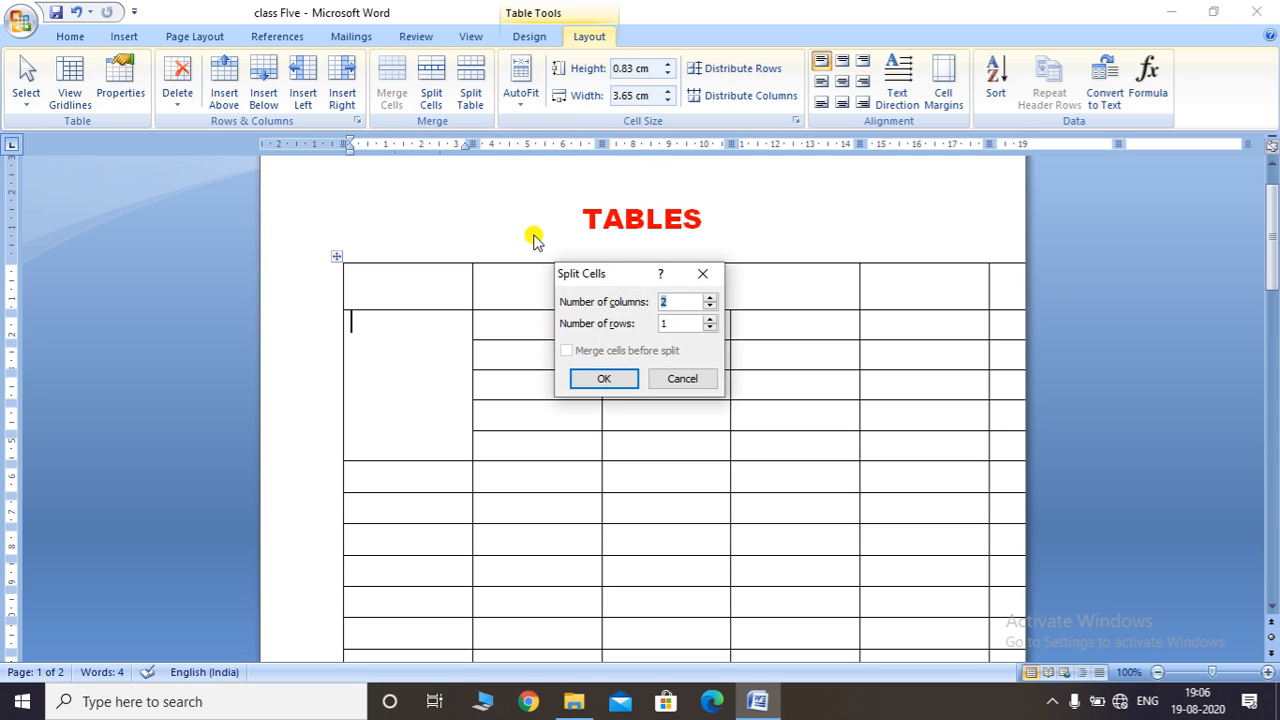
left_click(710, 305)
left_click(710, 318)
left_click(710, 318)
left_click(710, 318)
left_click(710, 318)
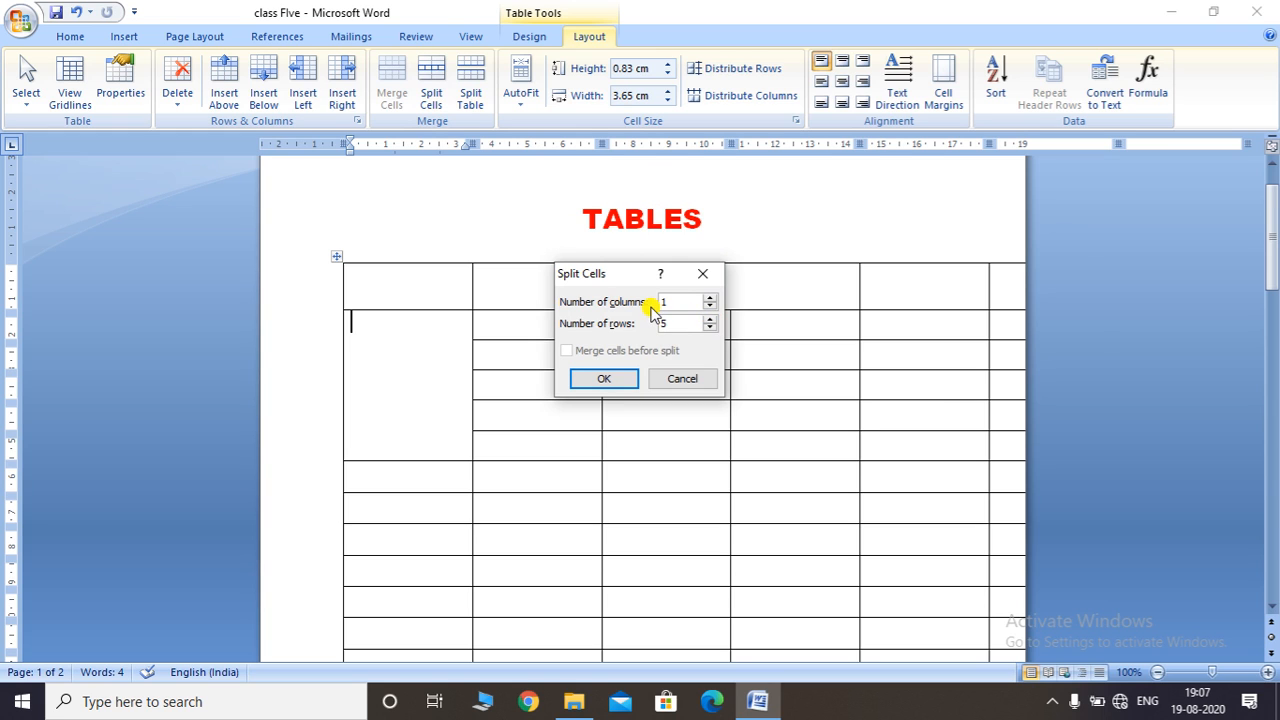
left_click(604, 385)
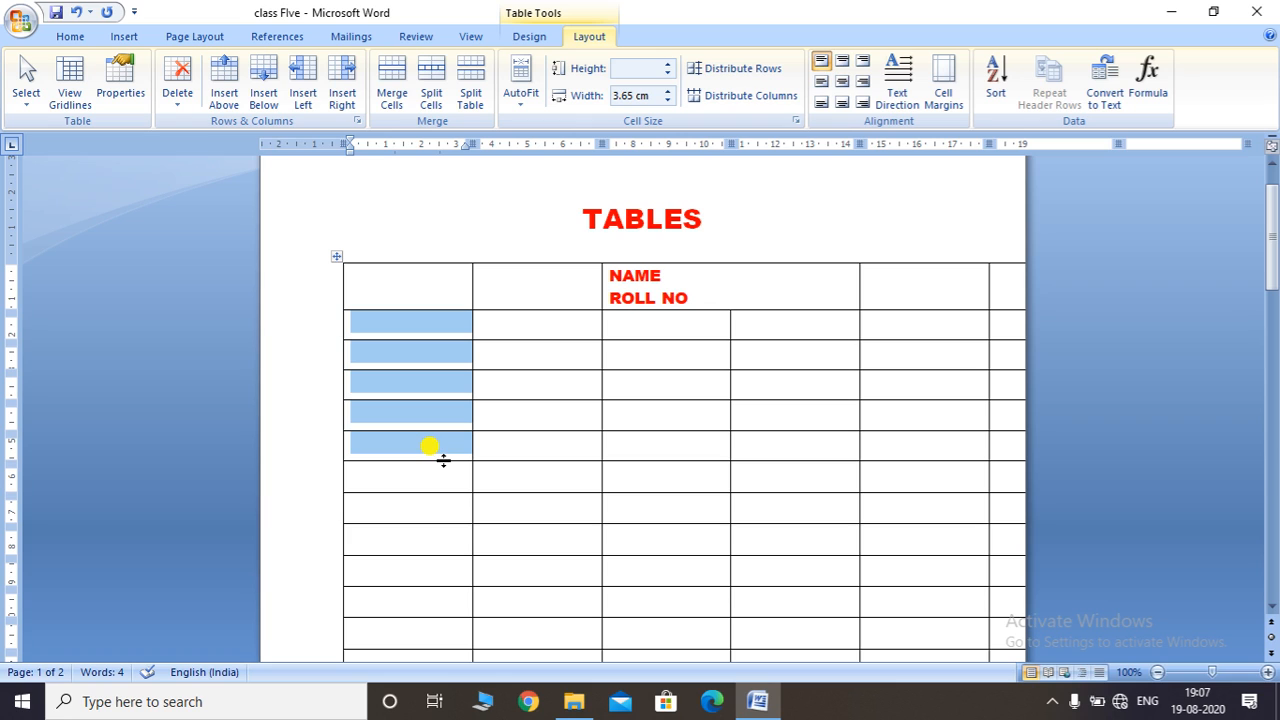
left_click(426, 378)
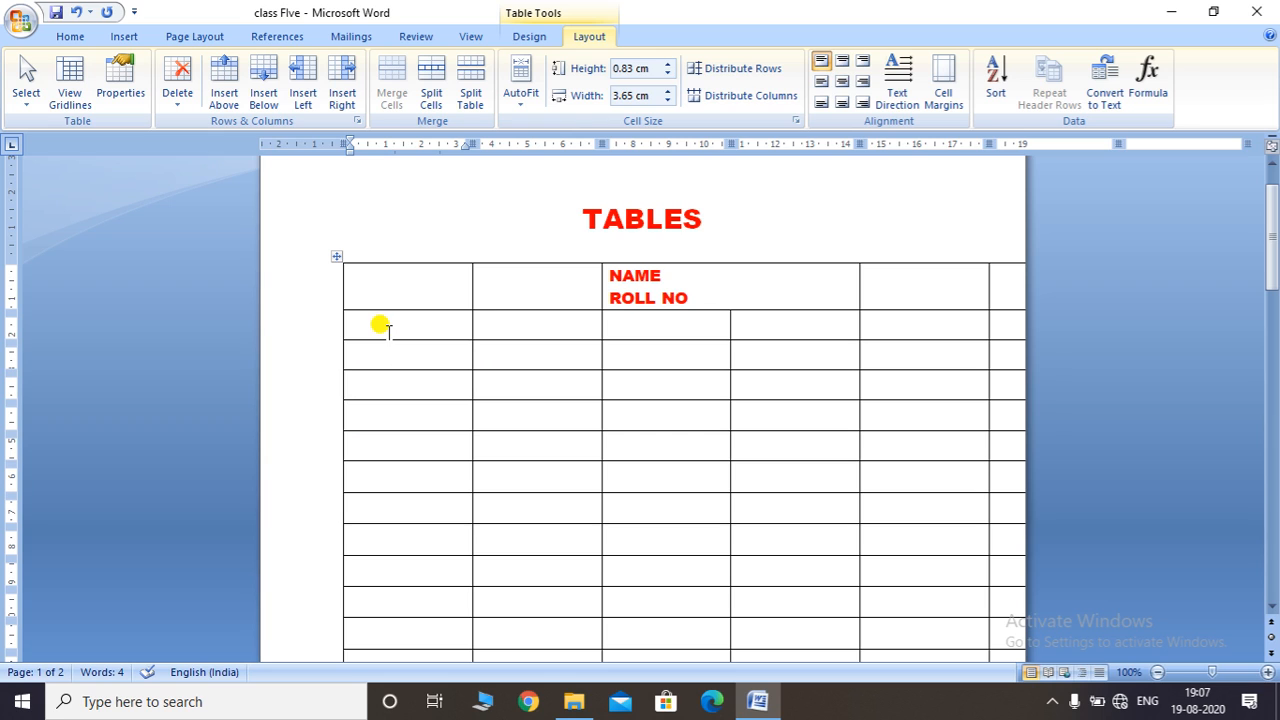
Step: Split the merged NAME and ROLL NO cell into 2 columns and 1 row
left_click(735, 289)
left_click(426, 100)
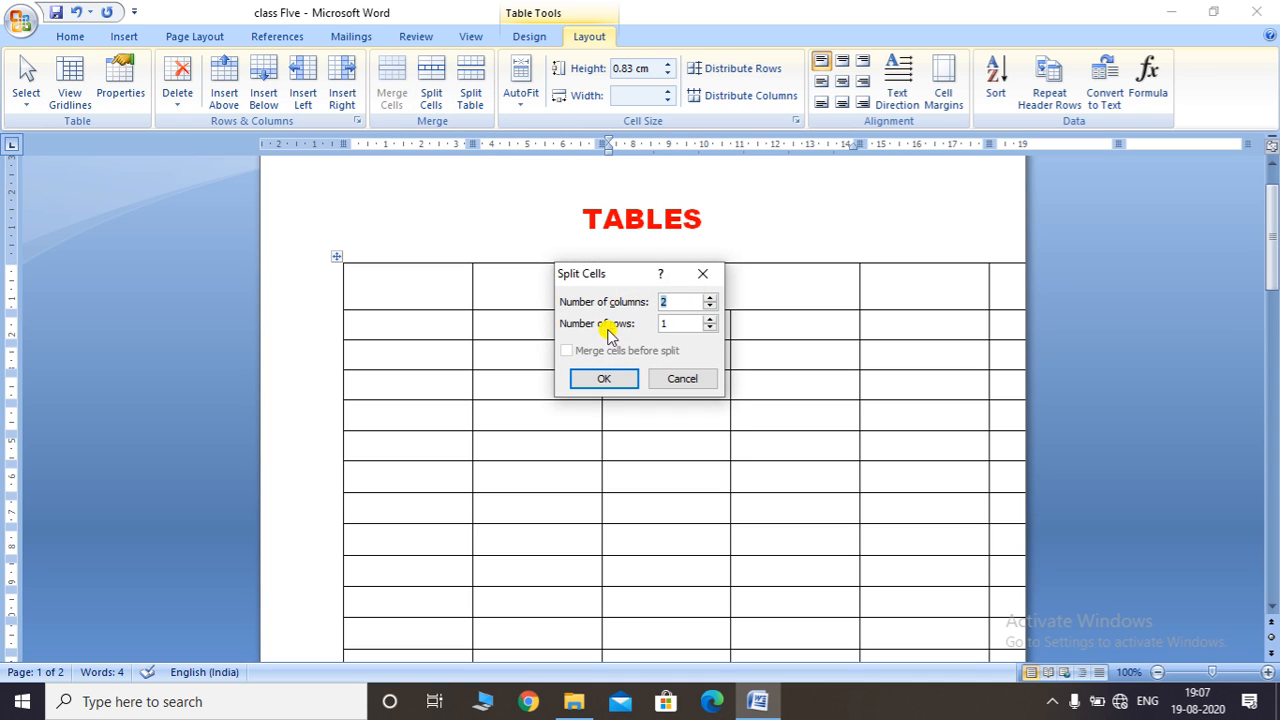
left_click(605, 379)
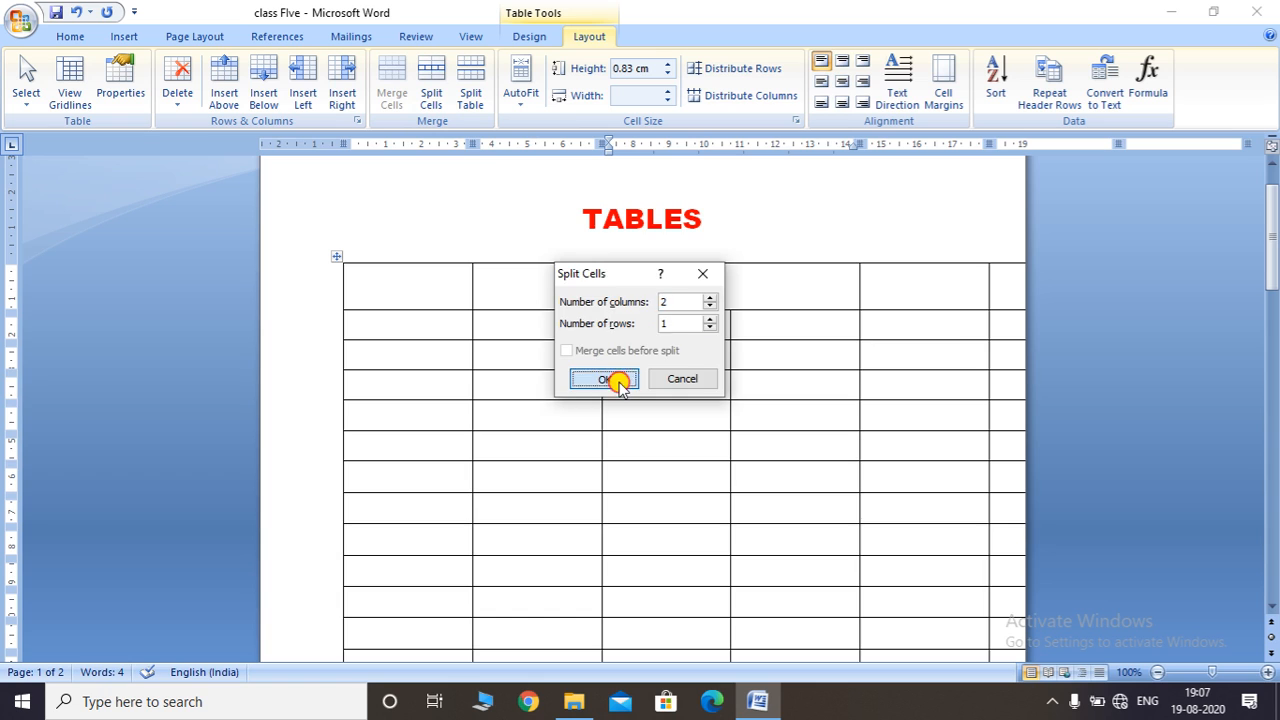
left_click(757, 311)
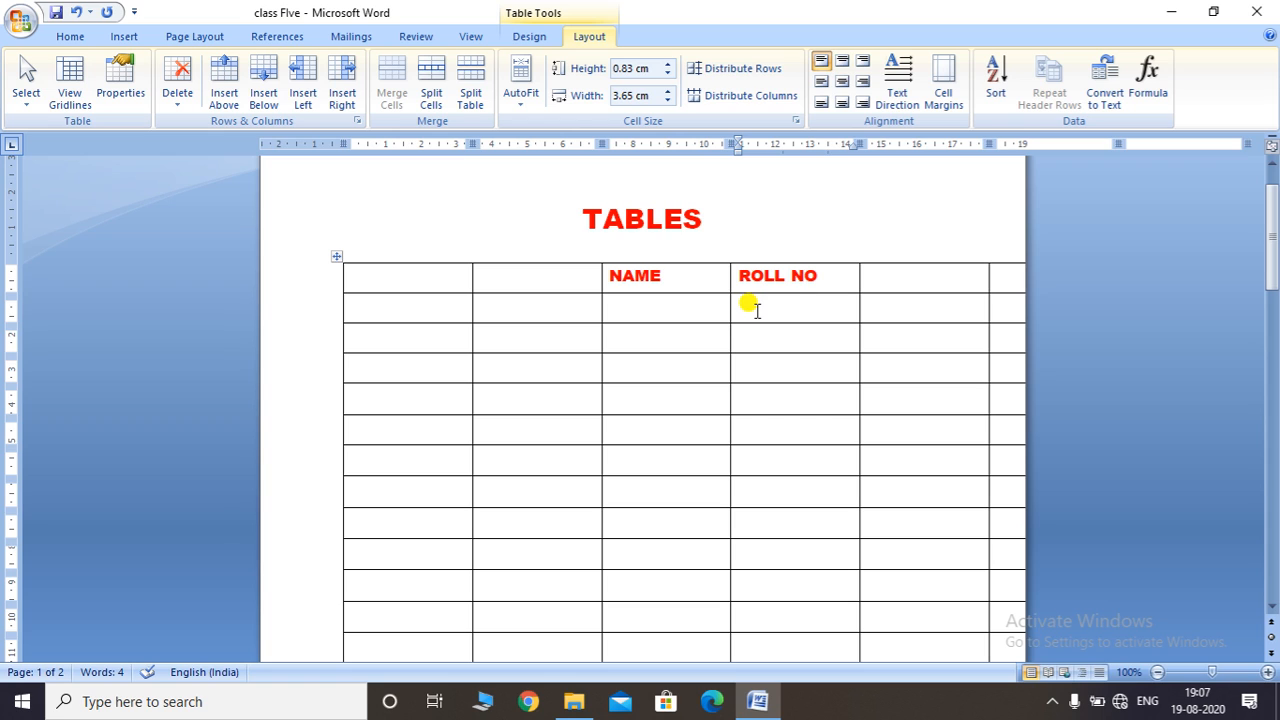
Step: Split the ROLL NO heading cell into 1 column and 2 rows
left_click(785, 278)
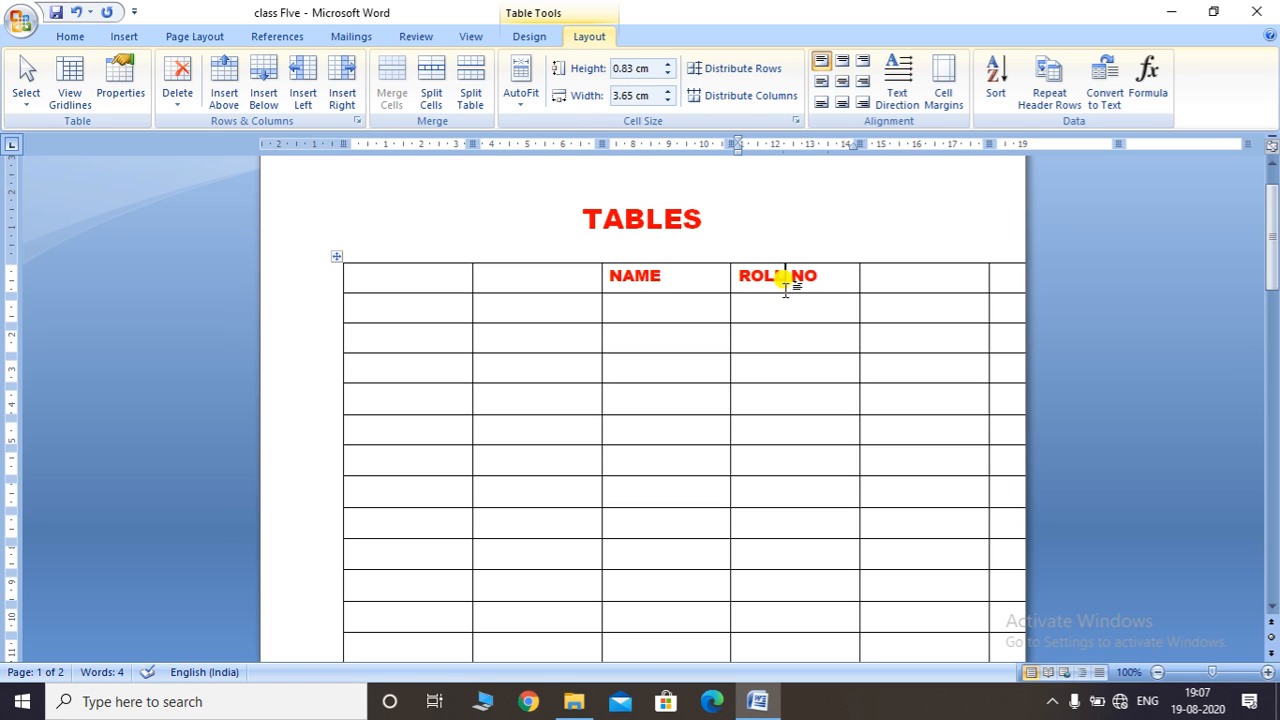
left_click(828, 280)
left_click(432, 100)
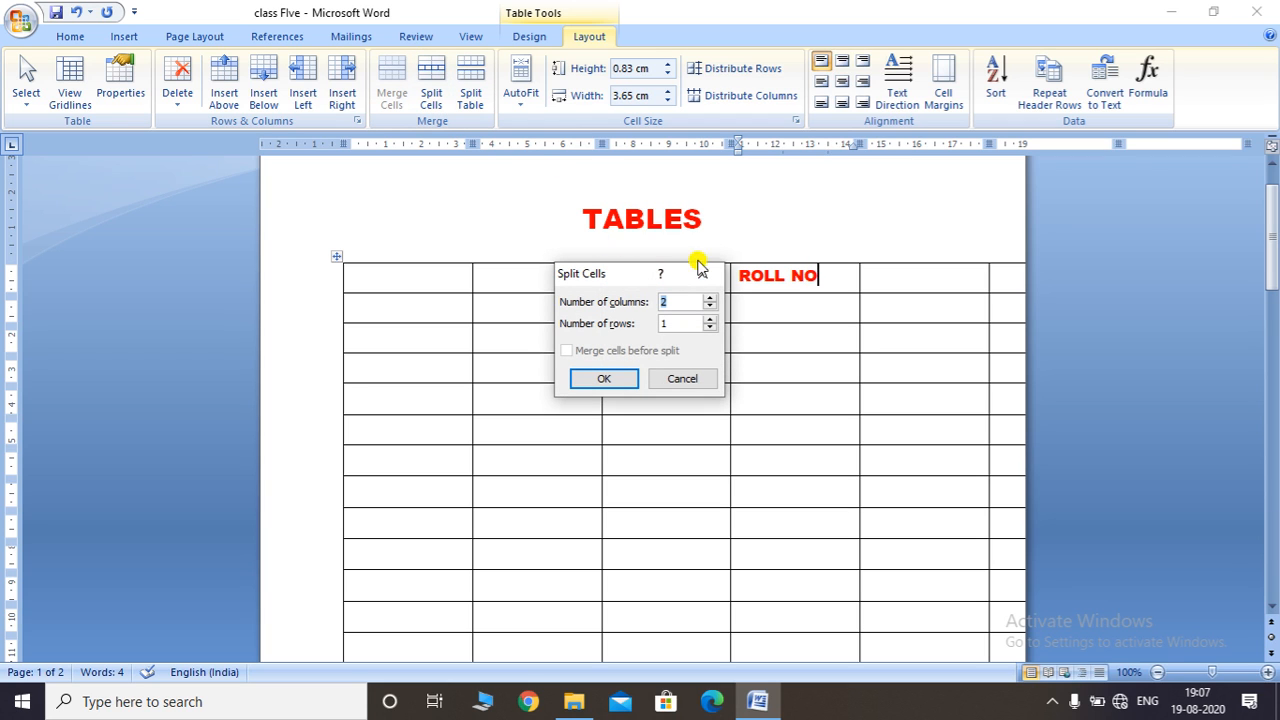
left_click(709, 306)
left_click(606, 376)
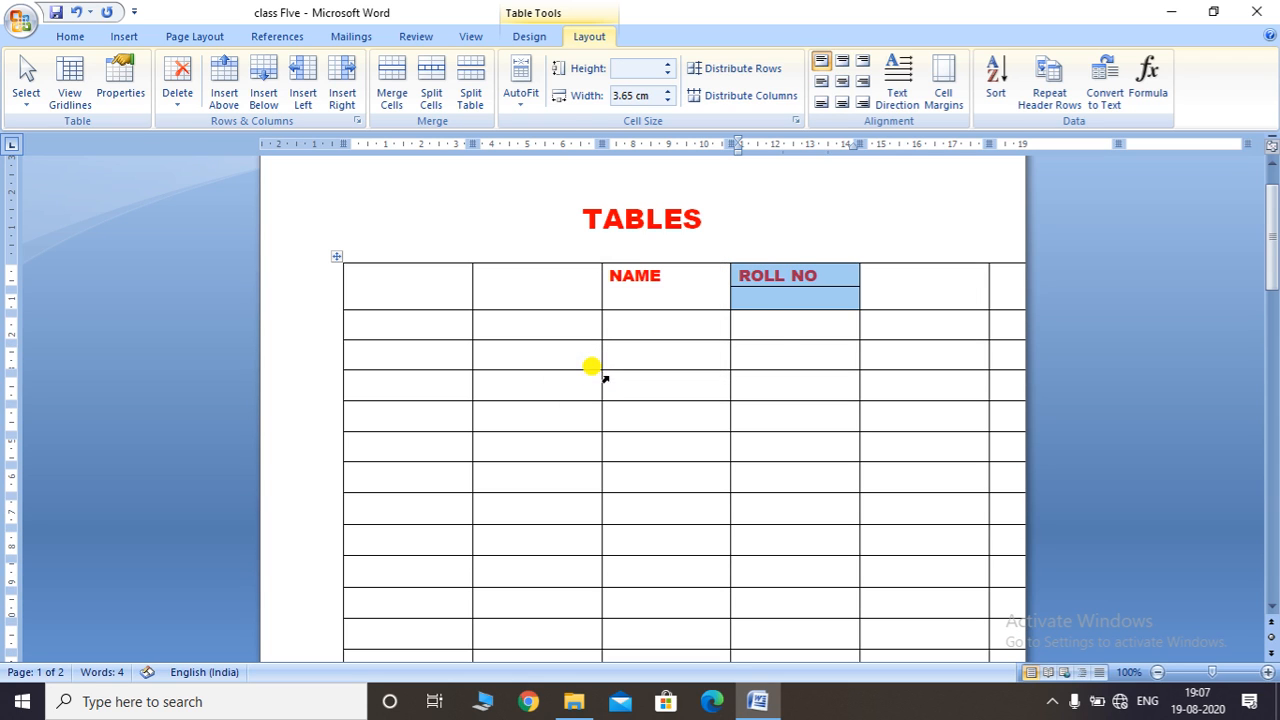
left_click(788, 342)
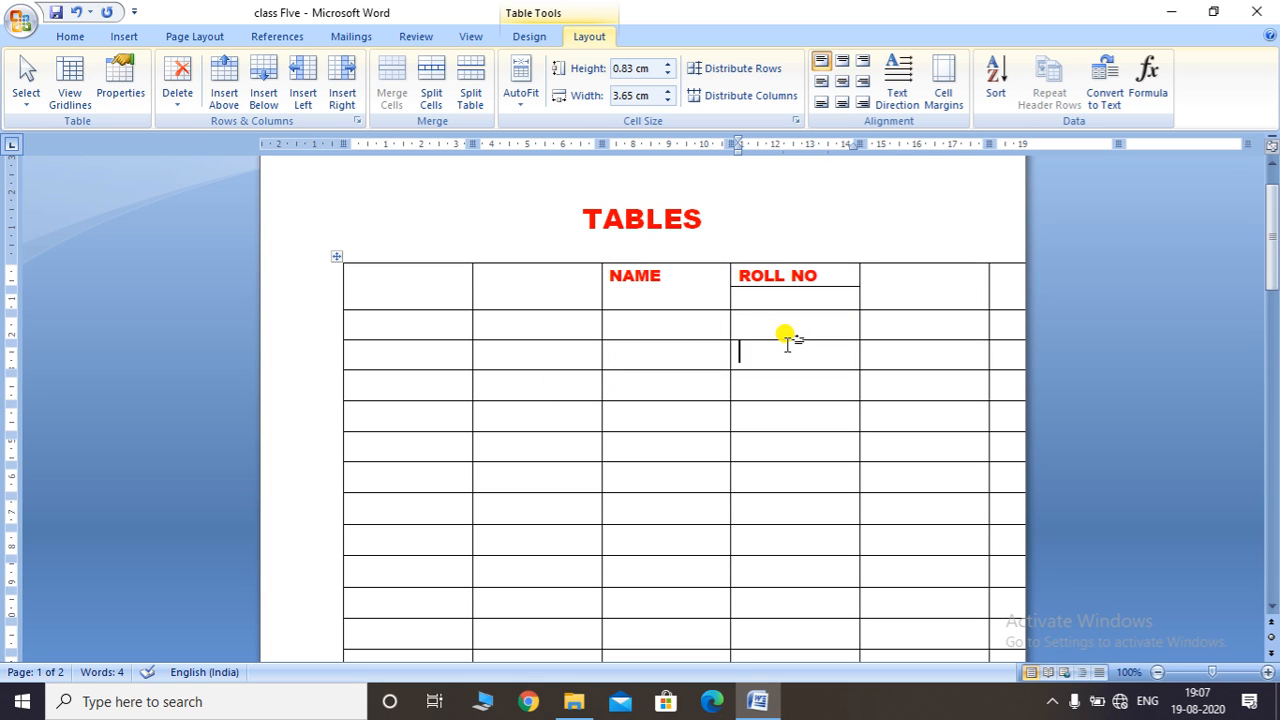